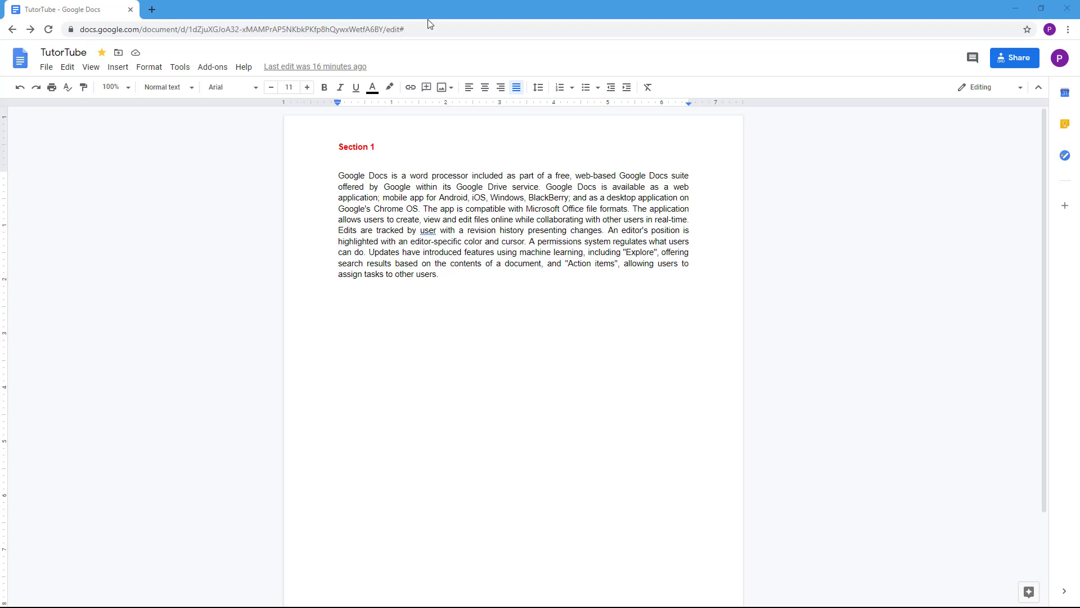
- Search Google for 'google docs offline' and follow the help article to the Google Docs Offline extension page
{"action": "left_click", "coordinate": [152, 10]}
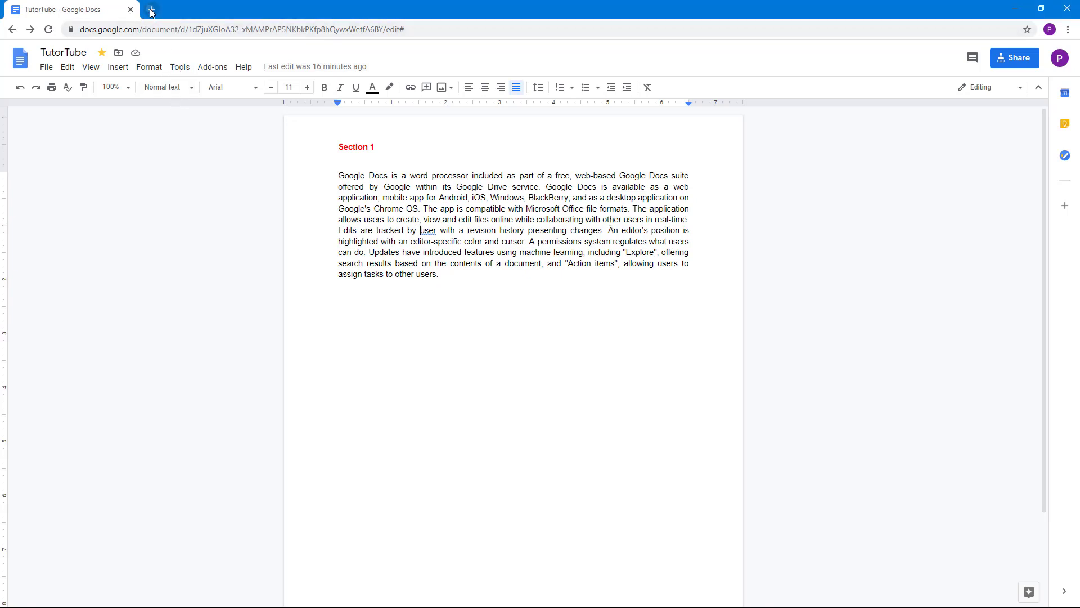
{"action": "left_click", "coordinate": [437, 211]}
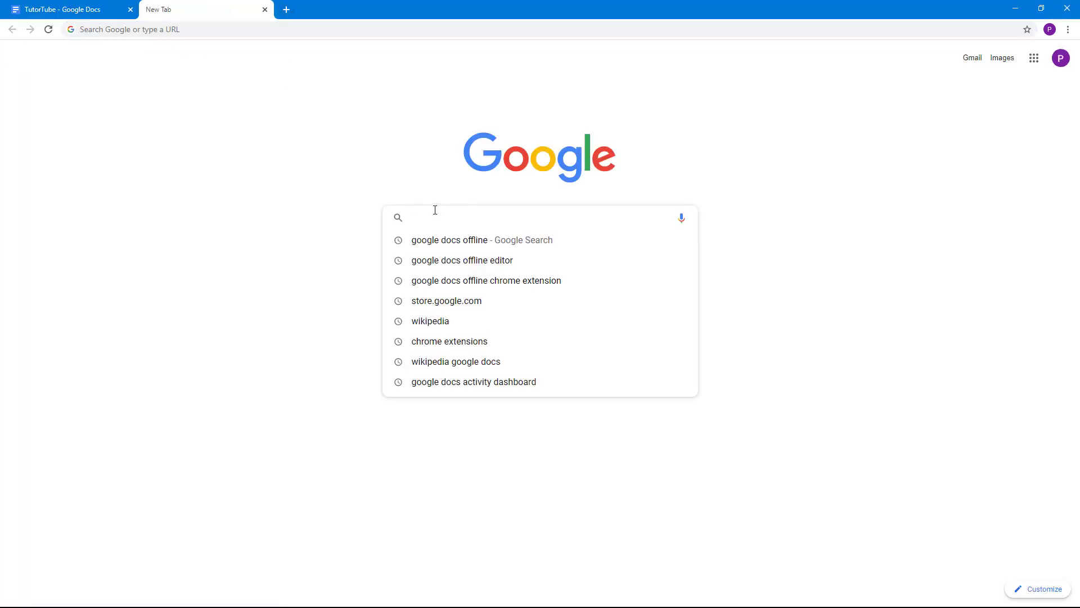
{"action": "left_click", "coordinate": [446, 240]}
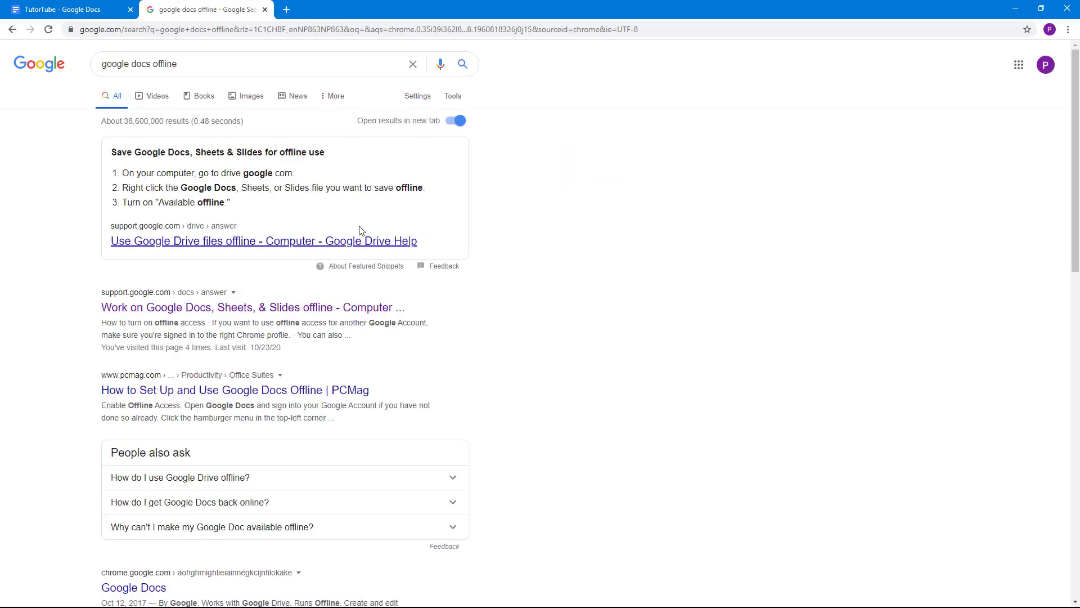
{"action": "left_click", "coordinate": [127, 312]}
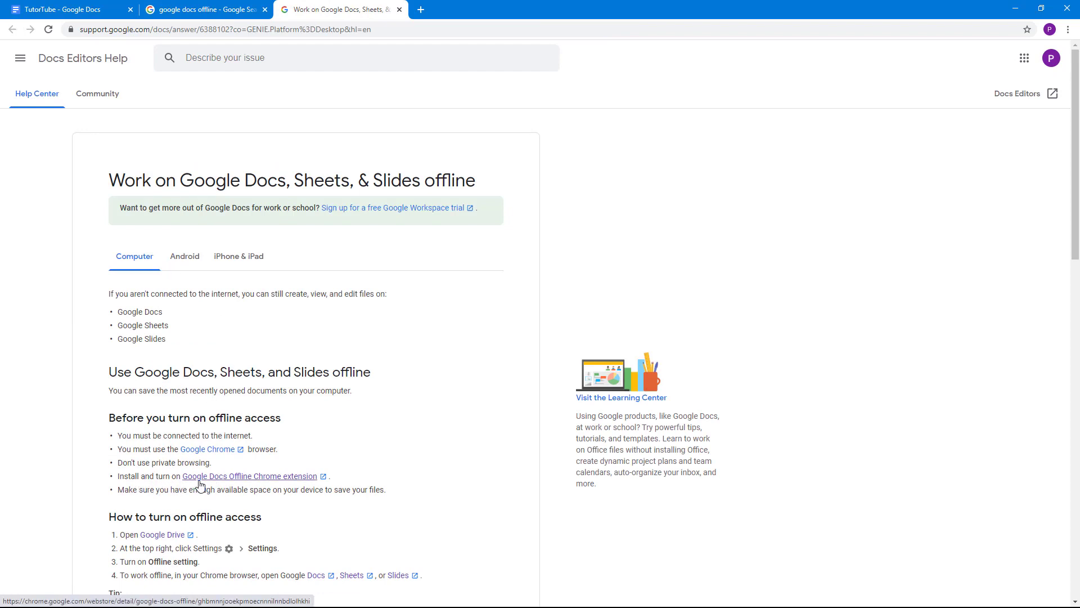
{"action": "left_click", "coordinate": [263, 483]}
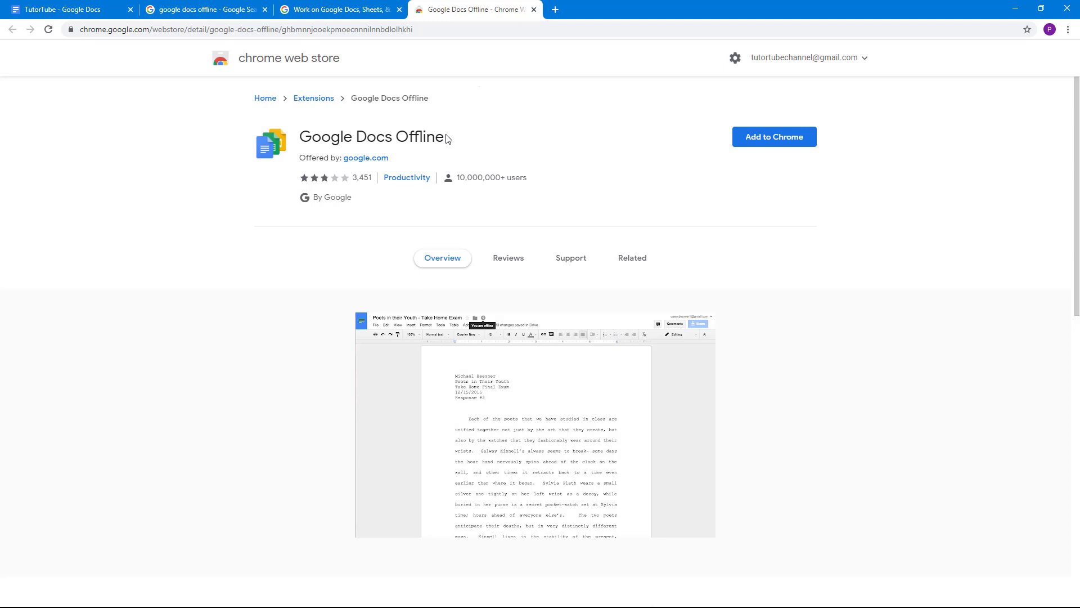
- Add the Google Docs Offline extension to Chrome and pin it in the Extensions menu
{"action": "left_click", "coordinate": [789, 141]}
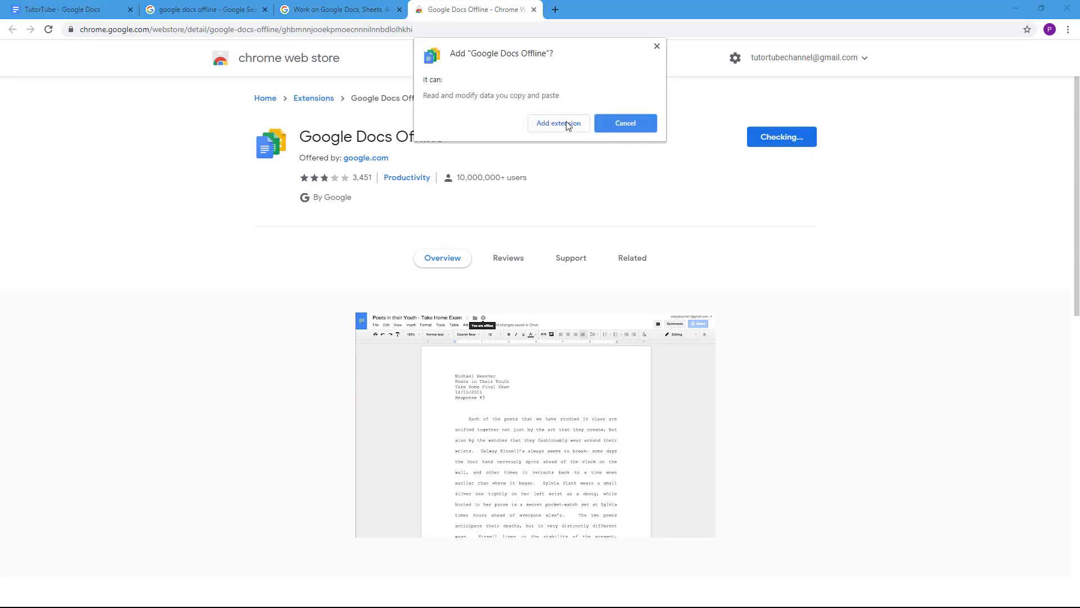
{"action": "left_click", "coordinate": [568, 124]}
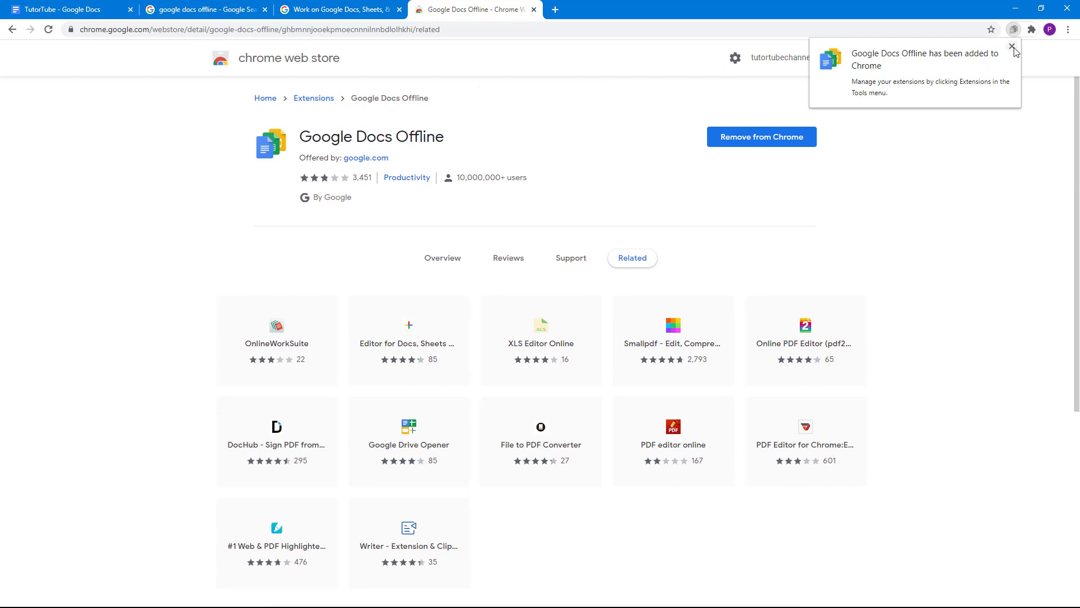
{"action": "left_click", "coordinate": [1012, 48]}
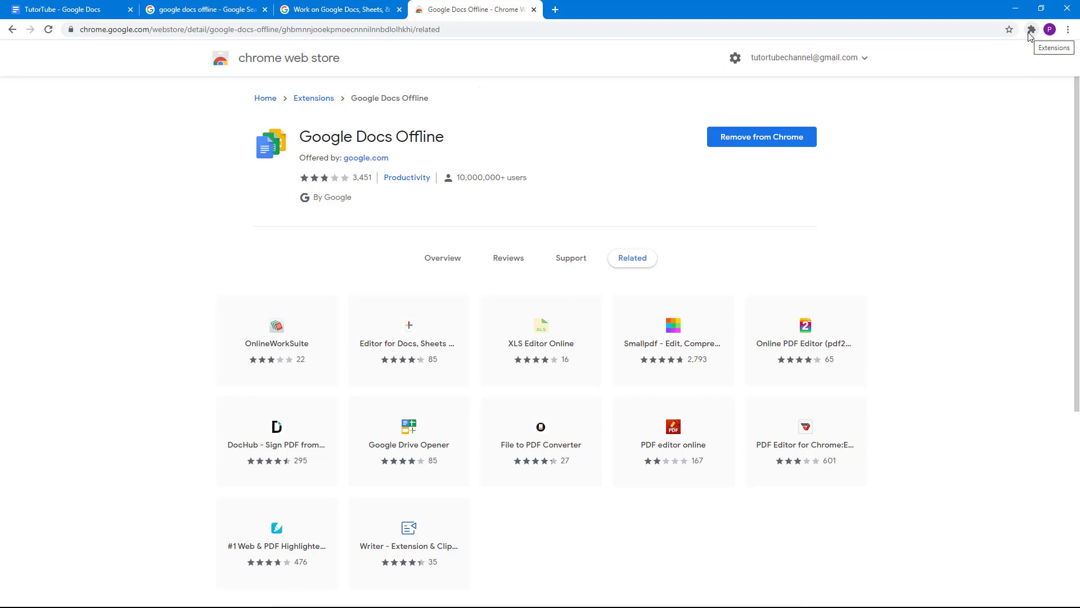
{"action": "left_click", "coordinate": [1030, 35]}
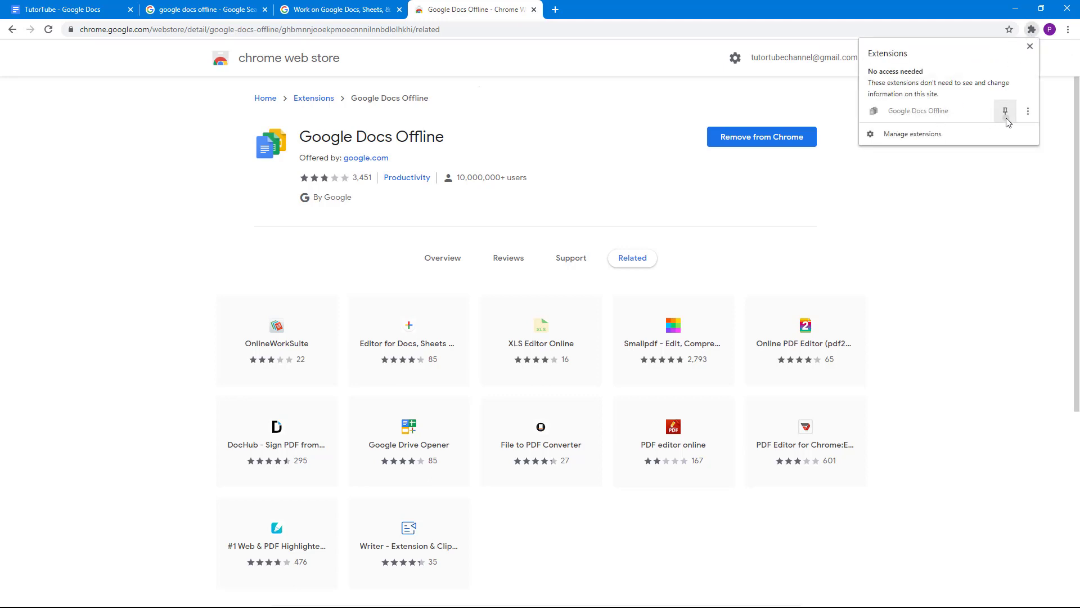
{"action": "left_click", "coordinate": [1007, 119]}
{"action": "left_click", "coordinate": [1013, 31]}
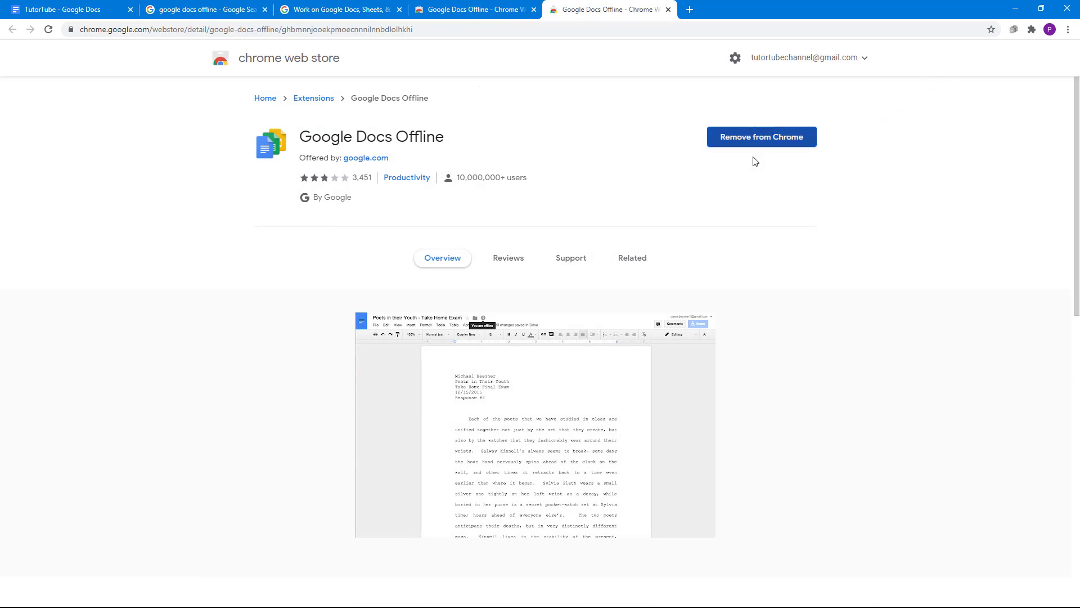
- Close the store, search results and help article tabs, then check the Docs Offline extension's options
{"action": "key", "text": "ctrl+w"}
{"action": "left_click", "coordinate": [534, 9]}
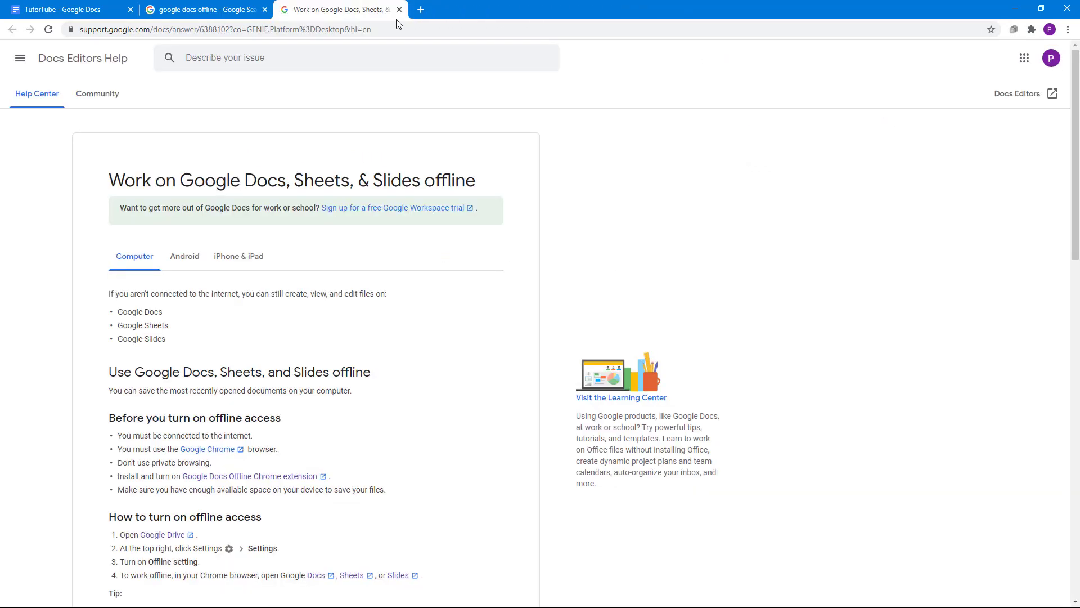
{"action": "left_click", "coordinate": [208, 10]}
{"action": "left_click", "coordinate": [265, 9]}
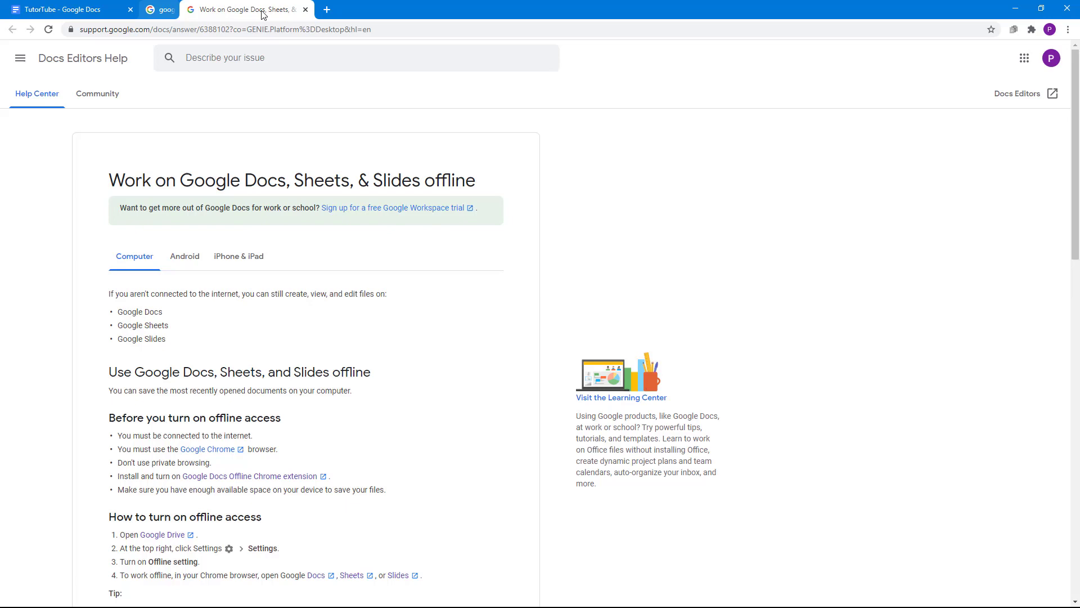
{"action": "left_click", "coordinate": [399, 10]}
{"action": "right_click", "coordinate": [1015, 35]}
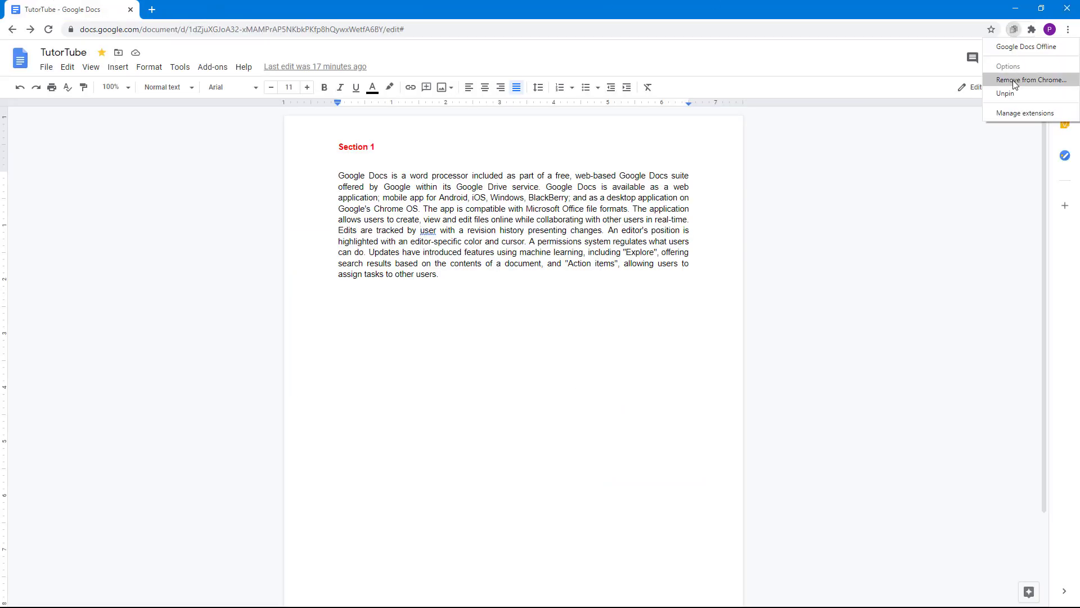
{"action": "left_click", "coordinate": [740, 200]}
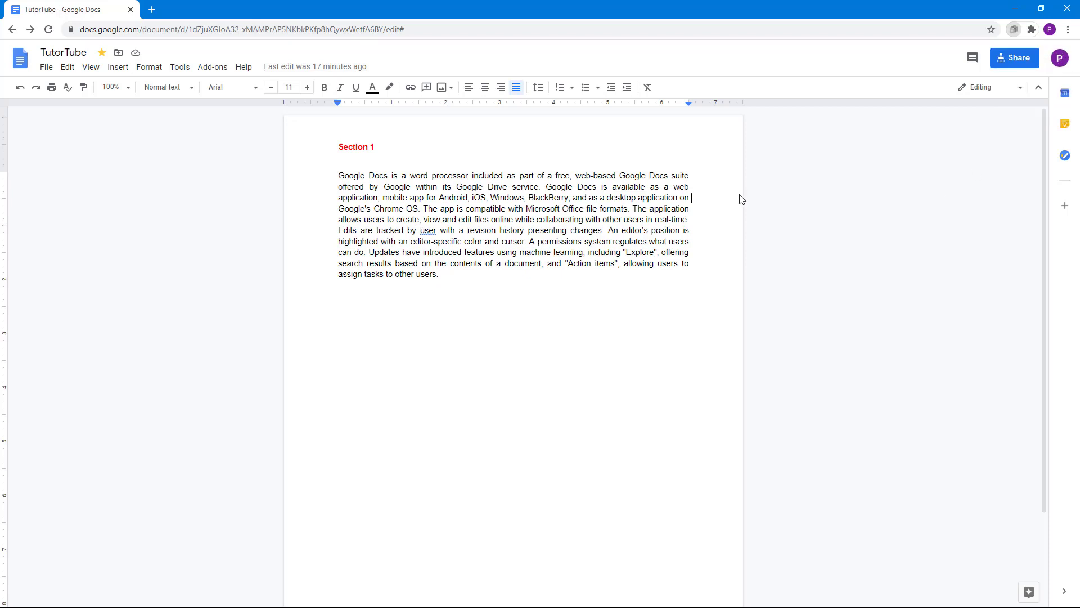
- Load docs.google.com in a new tab and close the original TutorTube document tab
{"action": "left_click", "coordinate": [152, 9]}
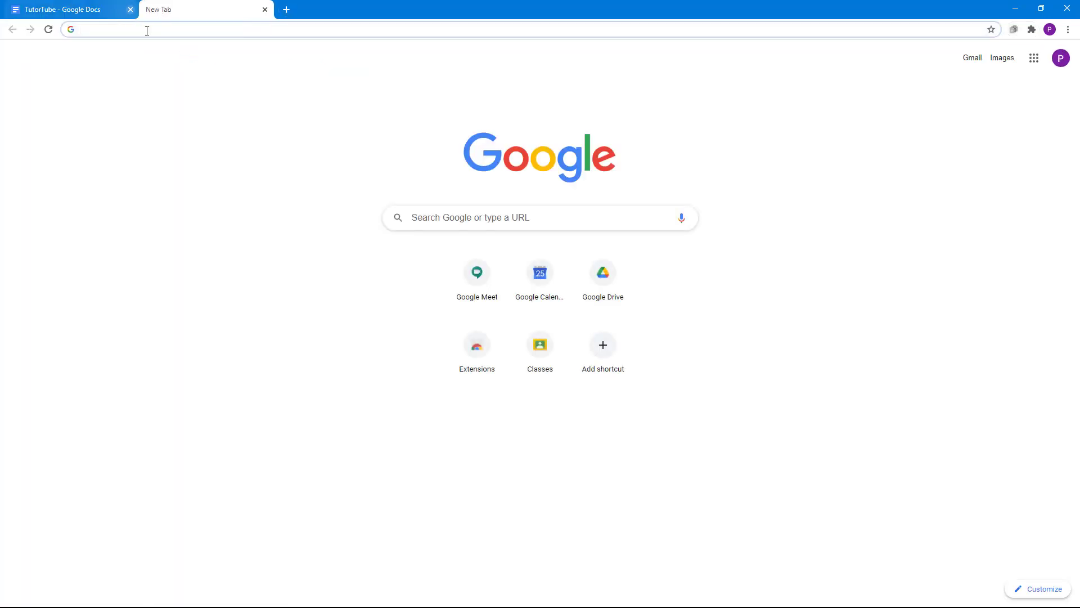
{"action": "type", "text": "docs.google.com"}
{"action": "key", "text": "Return"}
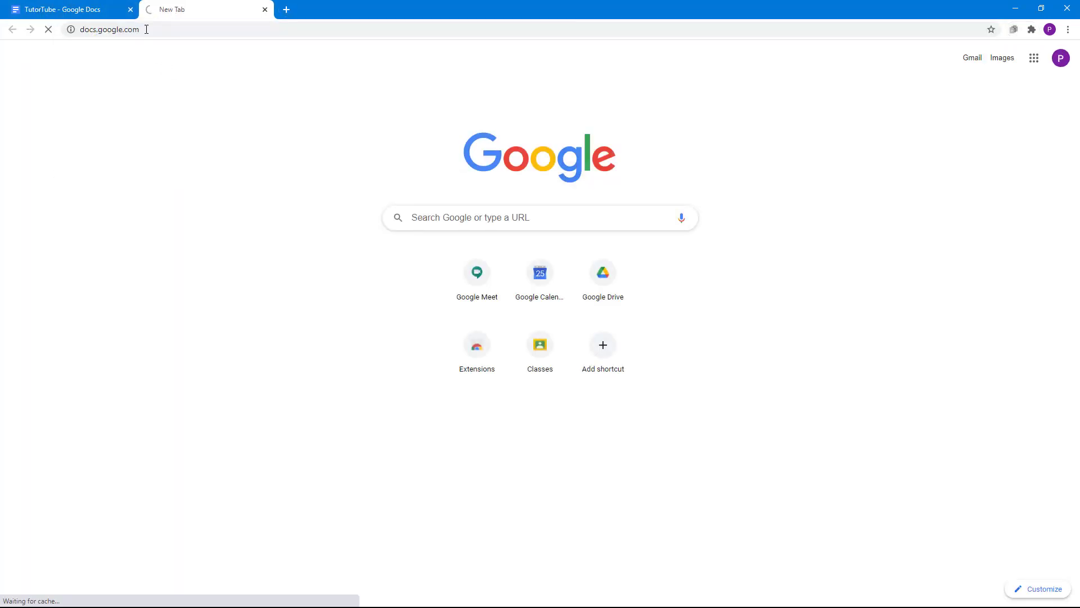
{"action": "left_click", "coordinate": [130, 9]}
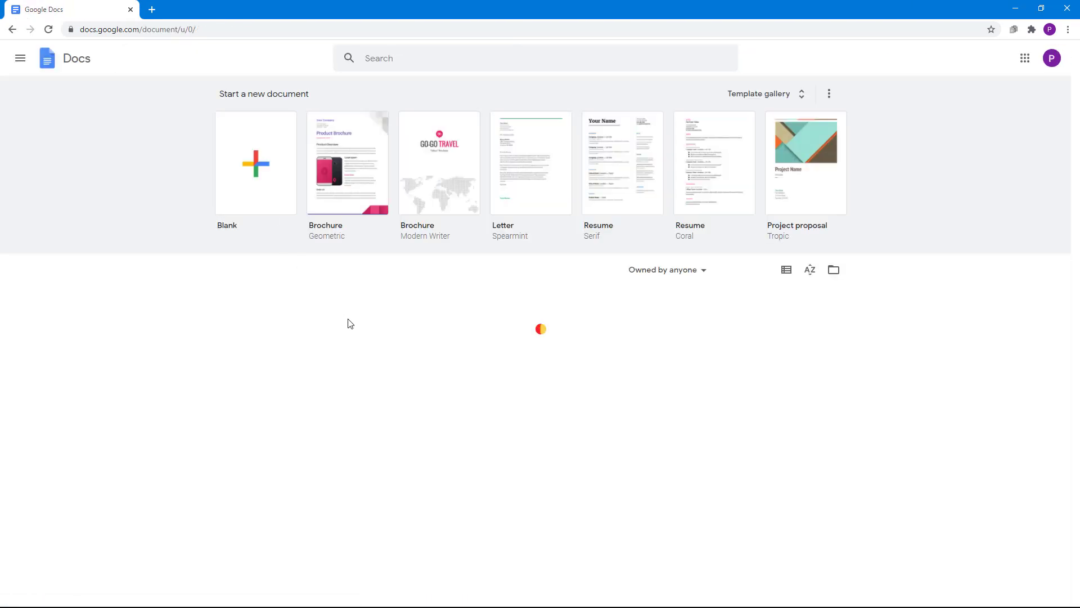
- Mark TutorTube and both Comparison of TutorTube documents as Available offline
{"action": "left_click", "coordinate": [317, 471]}
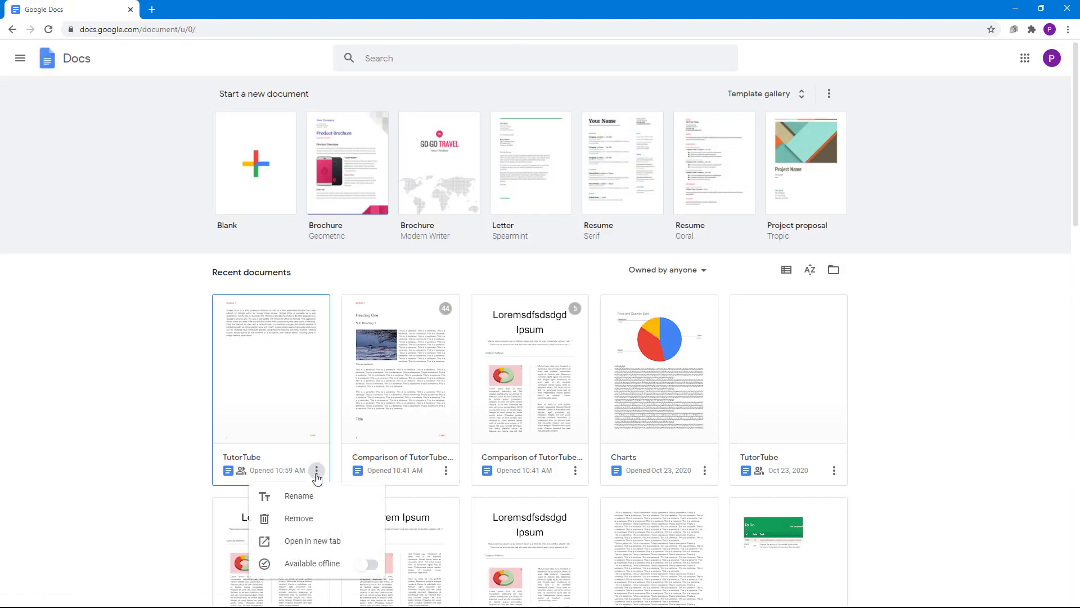
{"action": "left_click", "coordinate": [363, 571]}
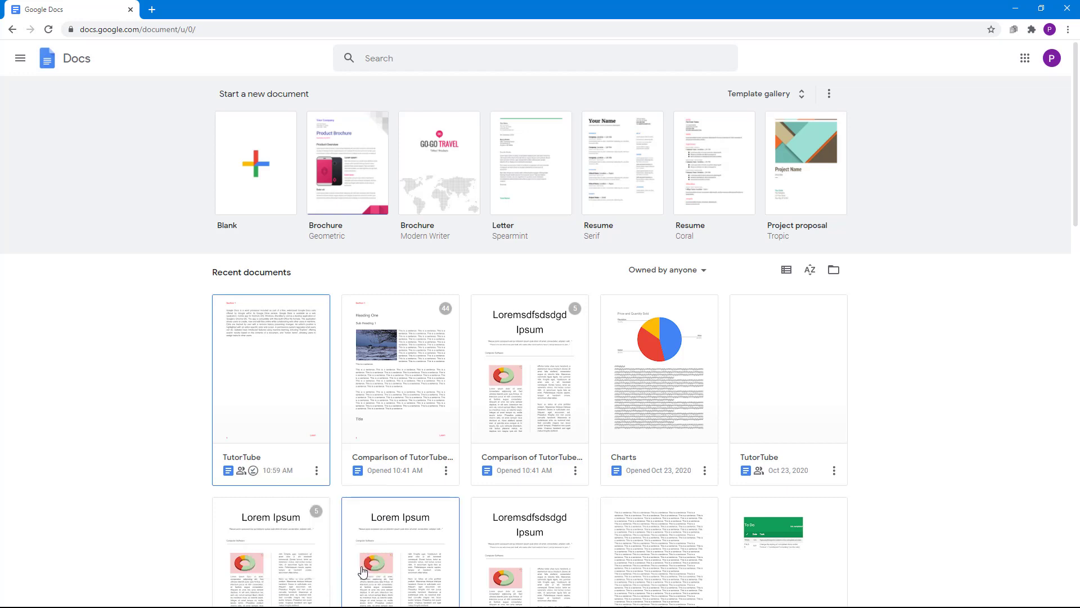
{"action": "left_click", "coordinate": [317, 471]}
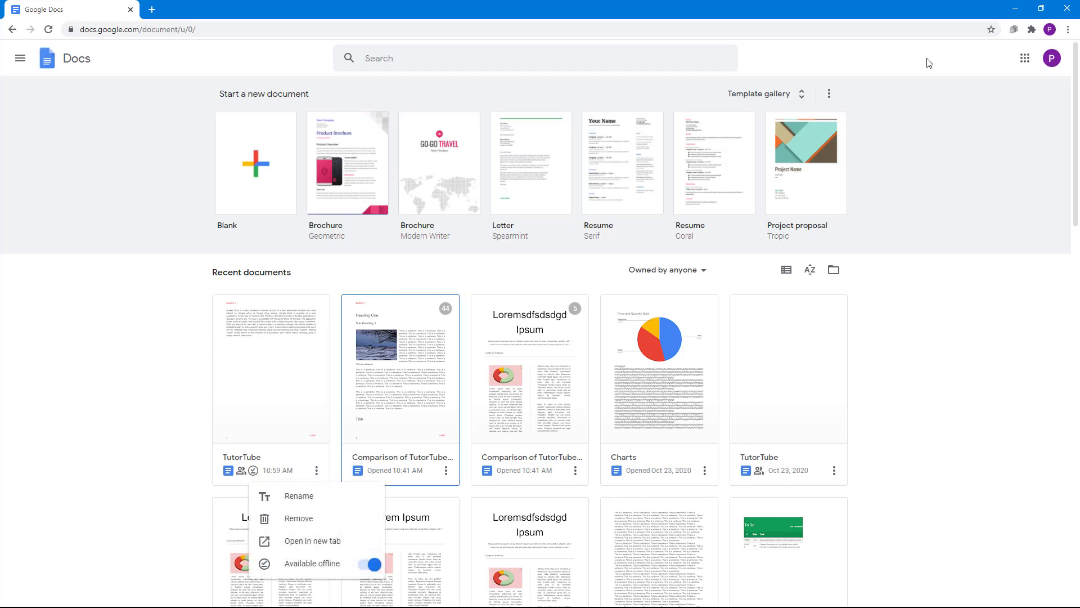
{"action": "left_click", "coordinate": [446, 471]}
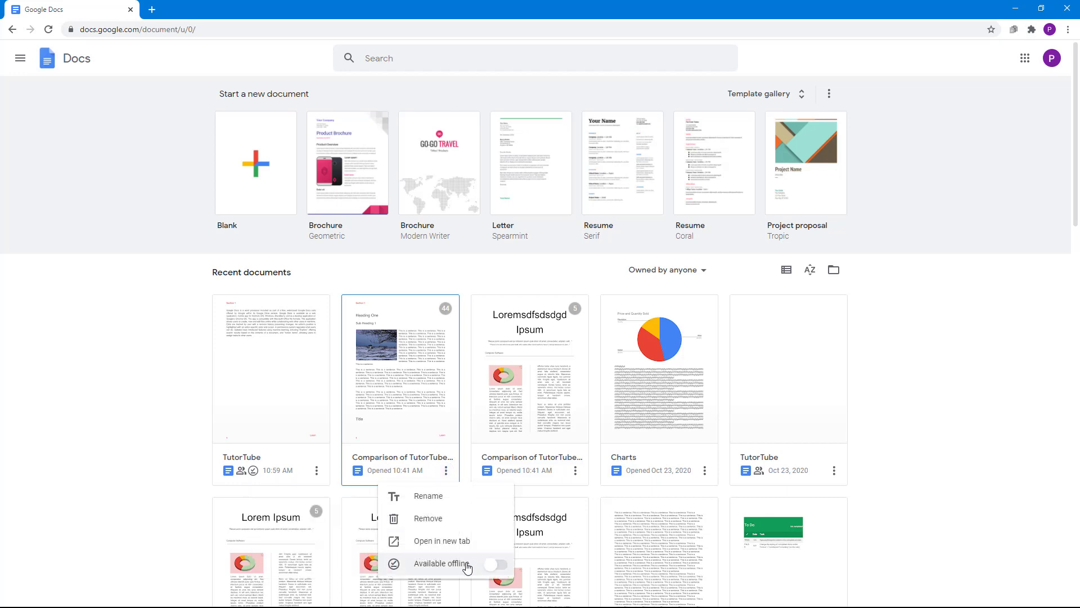
{"action": "left_click", "coordinate": [492, 565]}
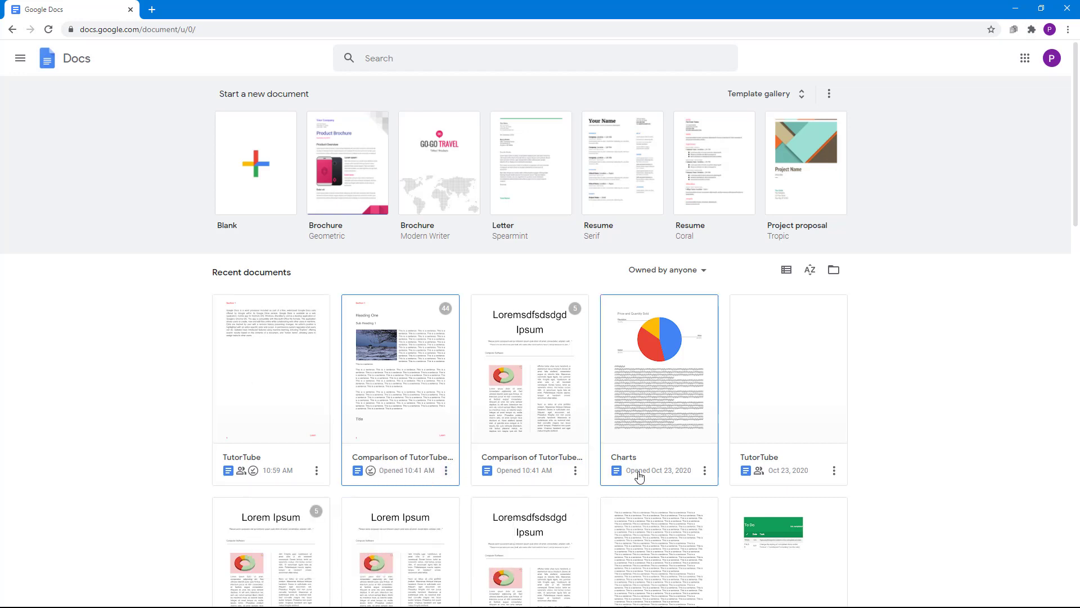
{"action": "left_click", "coordinate": [575, 470]}
{"action": "left_click", "coordinate": [593, 565]}
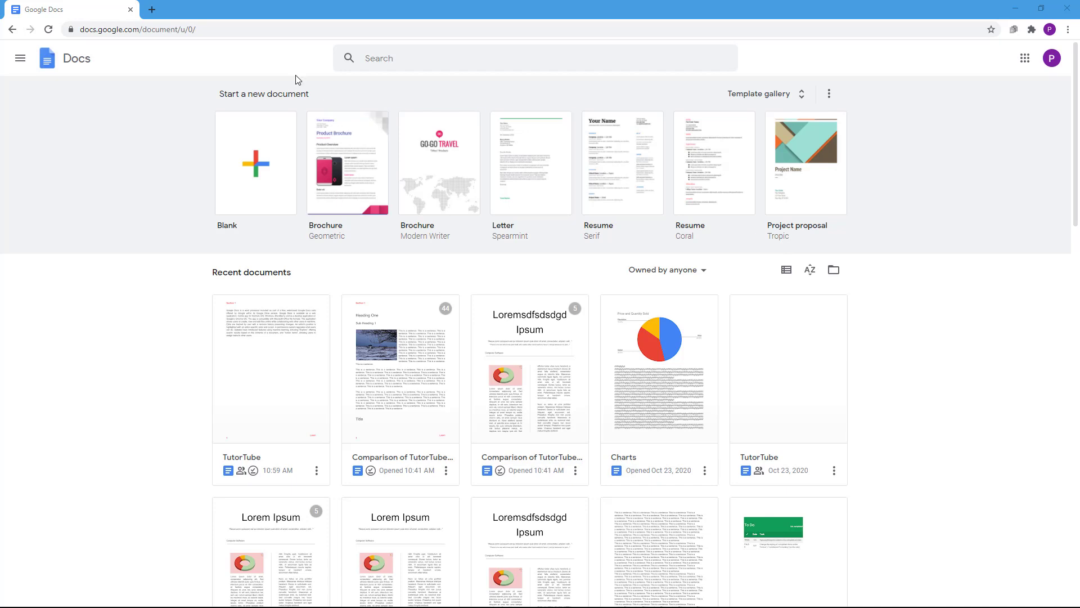
- Run a test search 'fdgdfg' to confirm the site can't be reached, then close that tab
{"action": "left_click", "coordinate": [152, 10]}
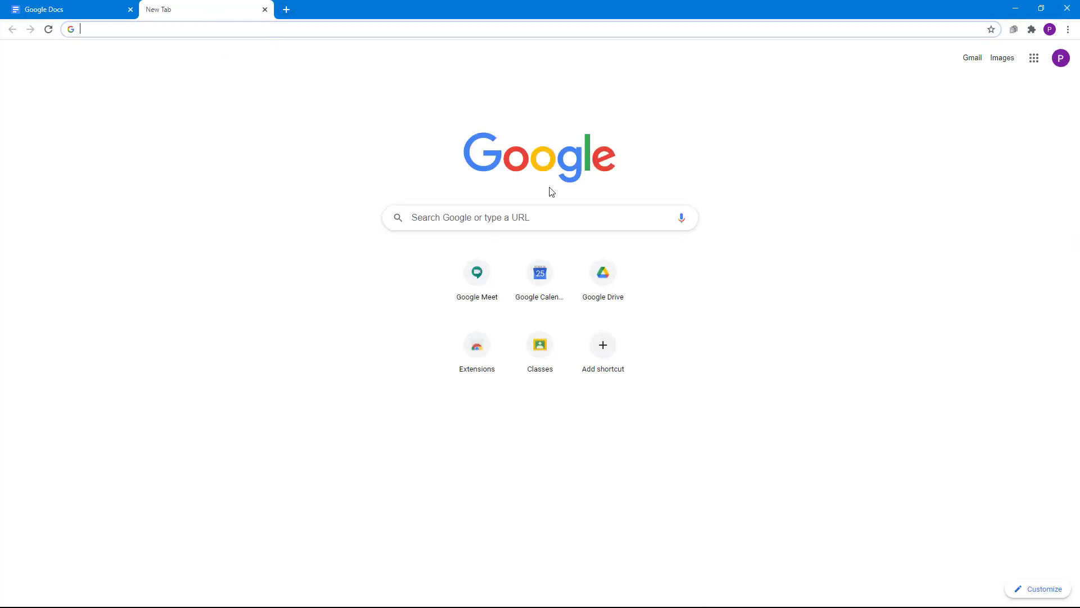
{"action": "left_click", "coordinate": [521, 216]}
{"action": "type", "text": "fdgdfg"}
{"action": "key", "text": "Return"}
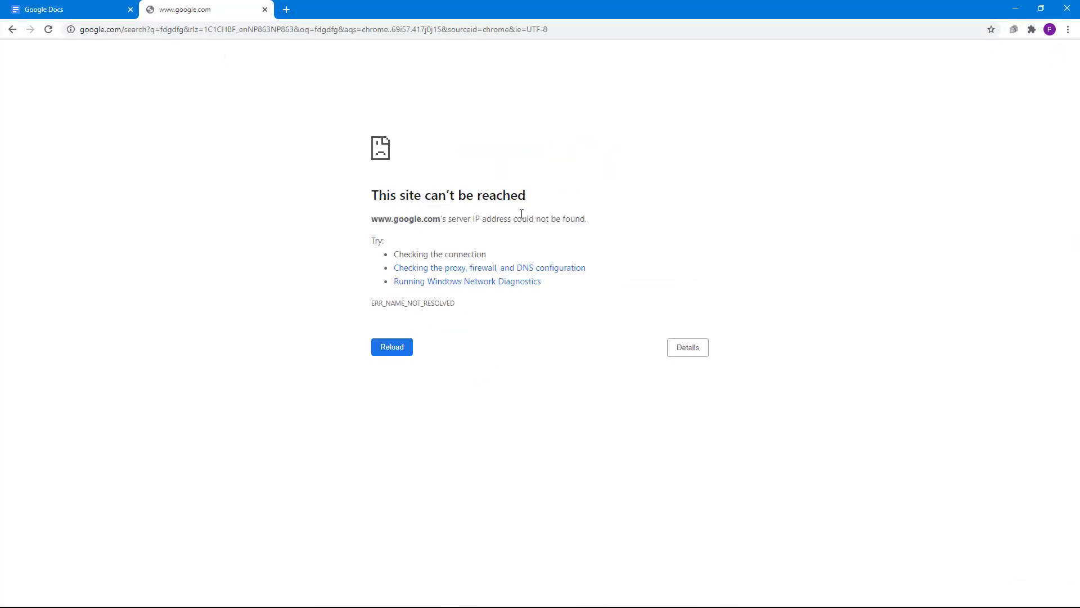
{"action": "left_click", "coordinate": [265, 10]}
- Load the Google Docs document list offline in a new tab
{"action": "left_click", "coordinate": [152, 10]}
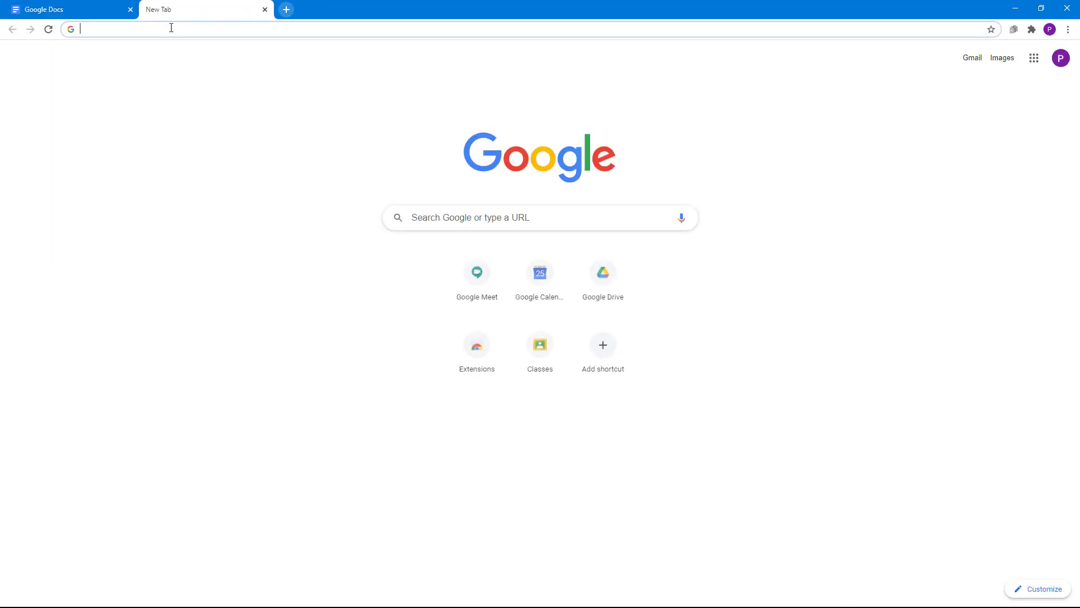
{"action": "type", "text": "d"}
{"action": "key", "text": "BackSpace"}
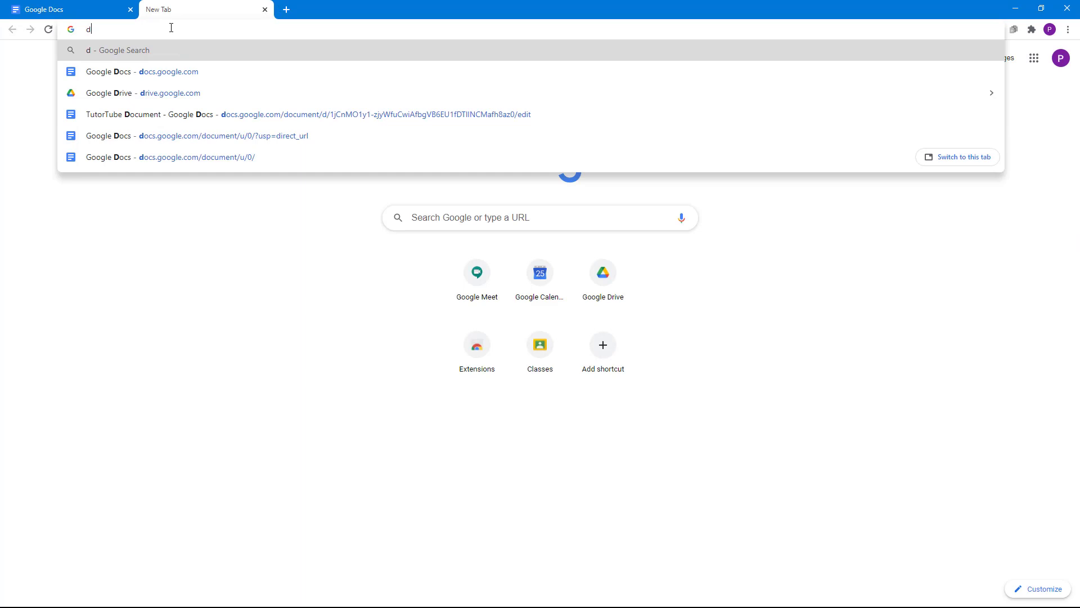
{"action": "type", "text": "ocs"}
{"action": "key", "text": "Return"}
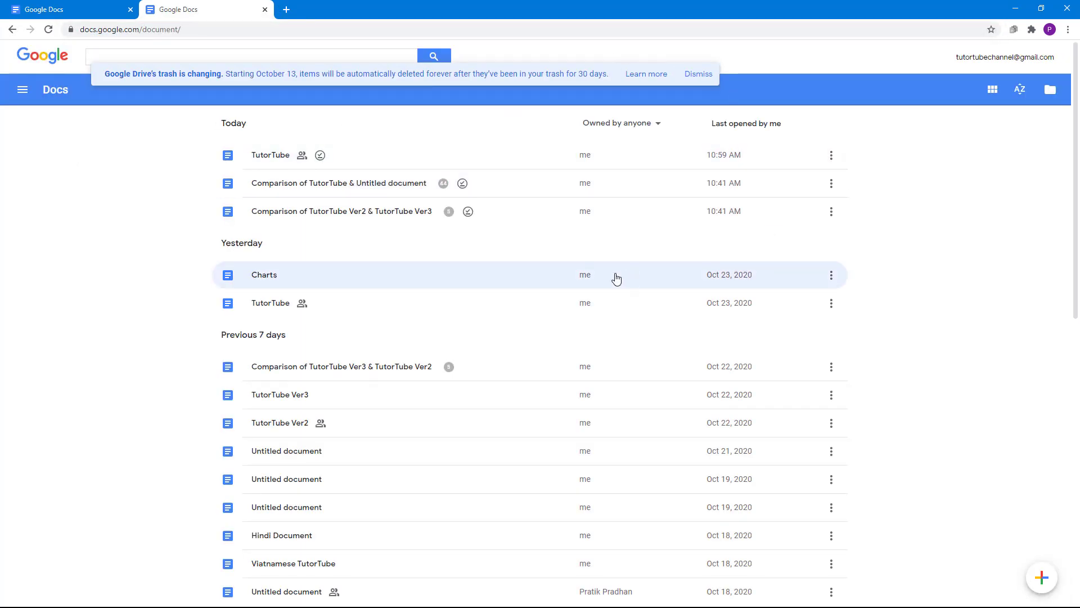
- Open TutorTube offline and confirm on the Docs home that it is available offline
{"action": "scroll", "coordinate": [437, 239], "scroll_direction": "down", "scroll_amount": 4}
{"action": "scroll", "coordinate": [439, 241], "scroll_direction": "up", "scroll_amount": 4}
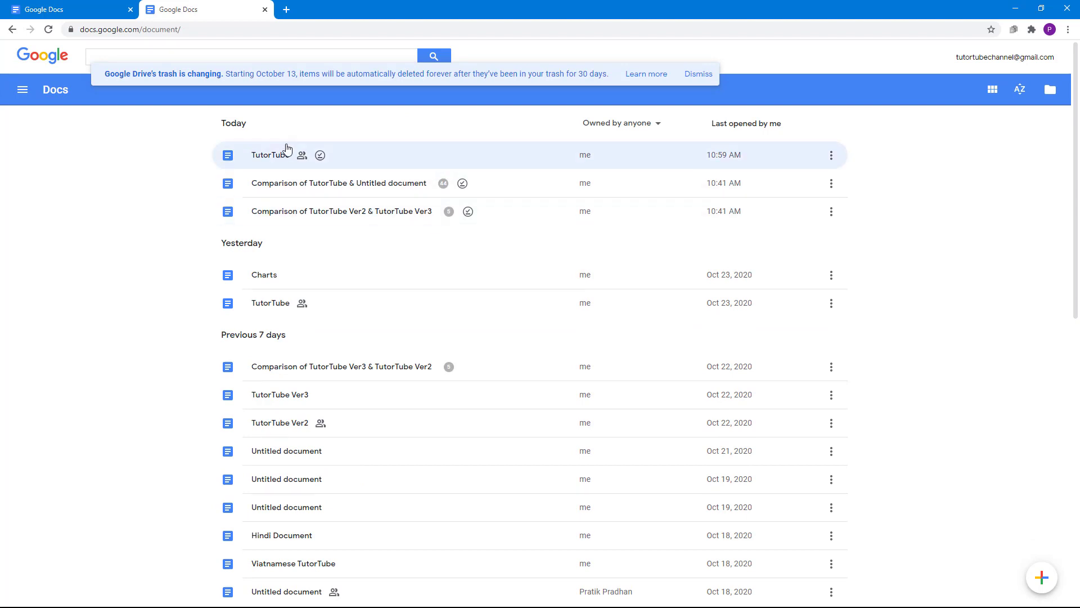
{"action": "left_click", "coordinate": [270, 158]}
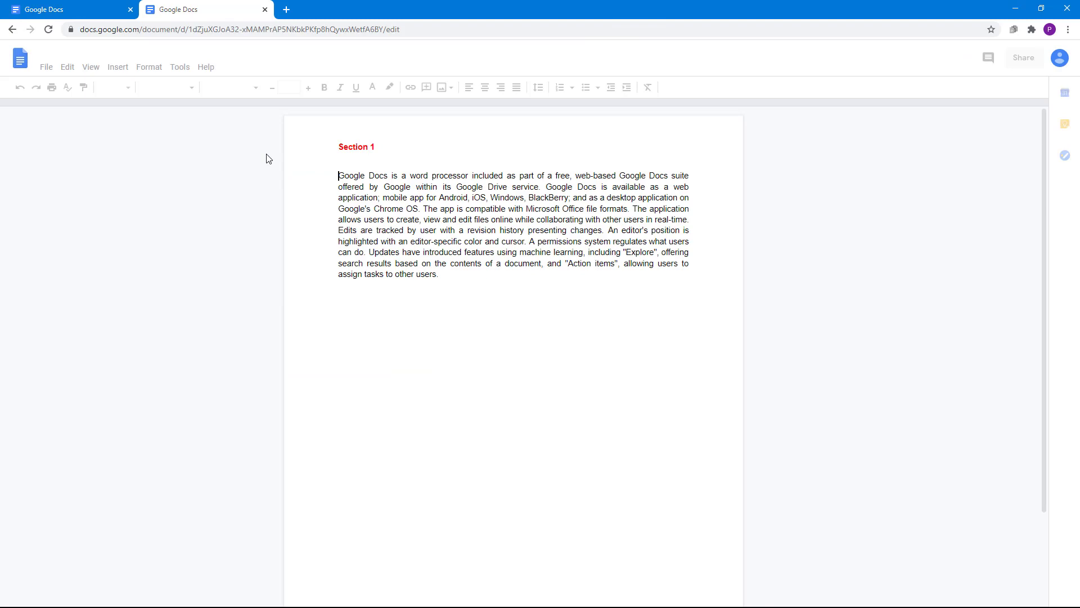
{"action": "left_click", "coordinate": [63, 10]}
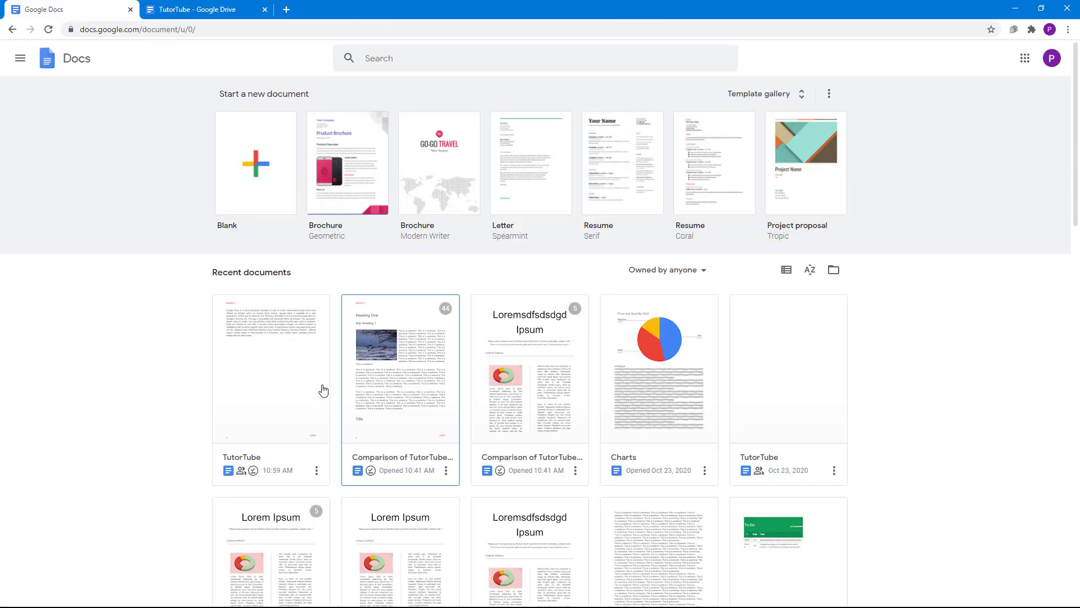
{"action": "left_click", "coordinate": [316, 470]}
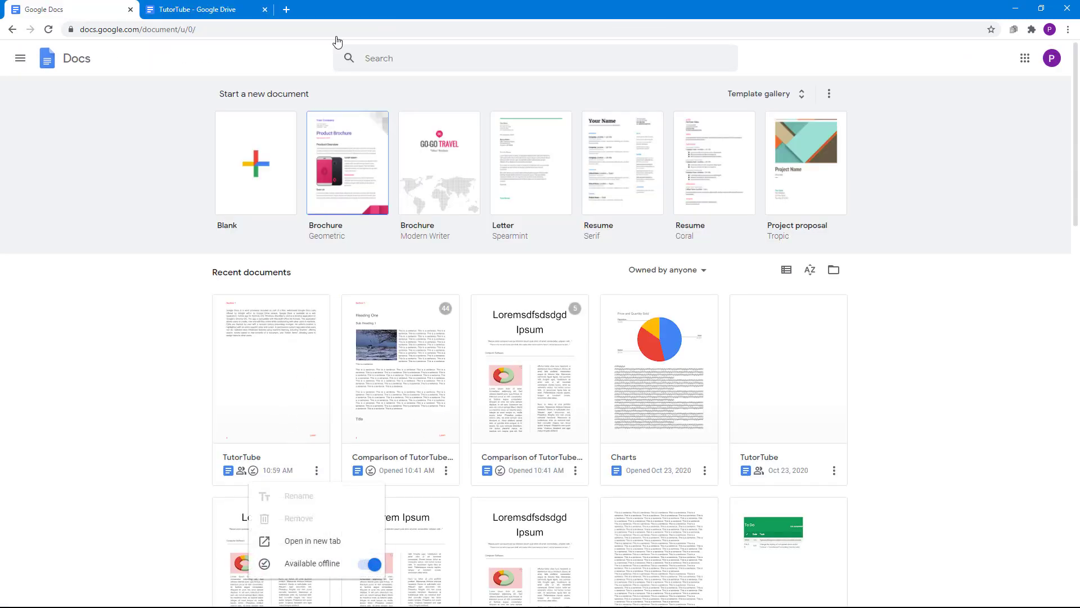
{"action": "left_click", "coordinate": [197, 10]}
- Add lines 'Fghfghhf', 'fhfhfhfg' and 'fghfgh' below the TutorTube paragraph, then close its tab
{"action": "key", "text": "Return"}
{"action": "type", "text": "Fghfghhf"}
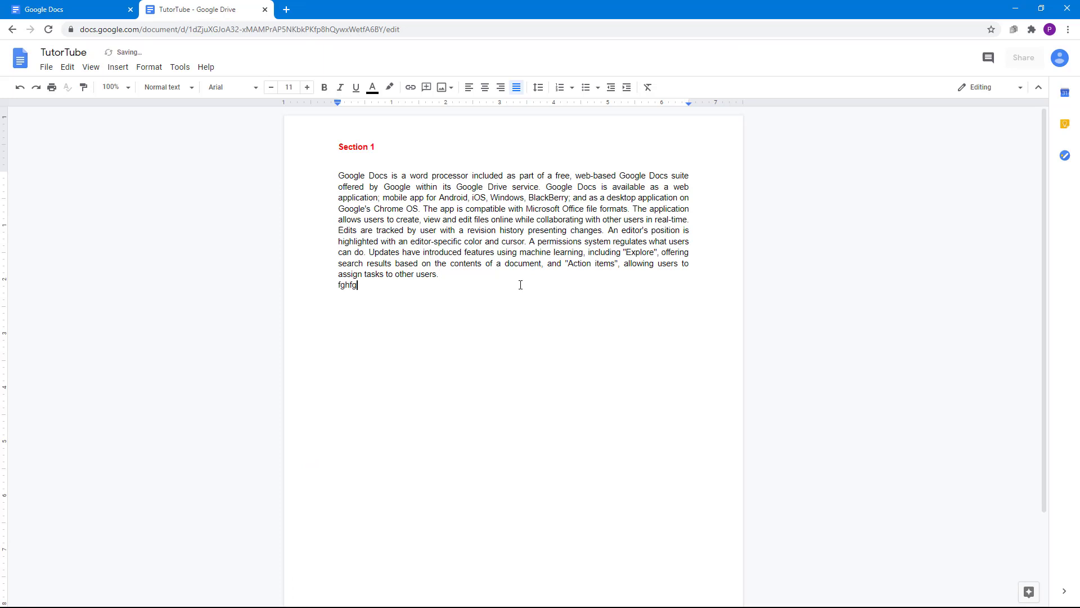
{"action": "key", "text": "Return"}
{"action": "key", "text": "Return"}
{"action": "type", "text": "fhfhfhfg"}
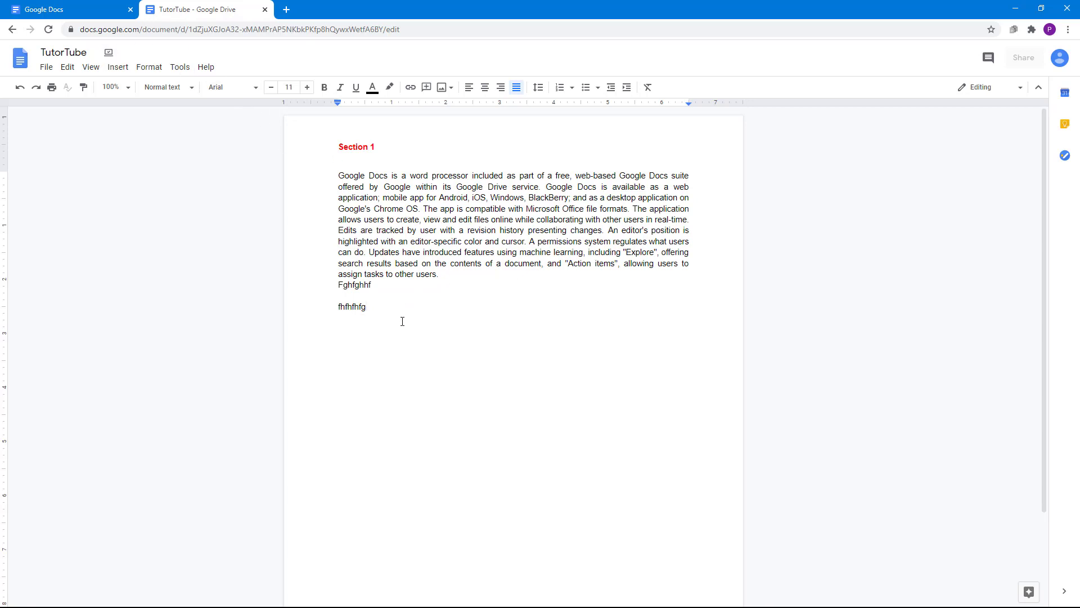
{"action": "key", "text": "Return"}
{"action": "key", "text": "Return"}
{"action": "type", "text": "fghfgh"}
{"action": "left_click", "coordinate": [264, 10]}
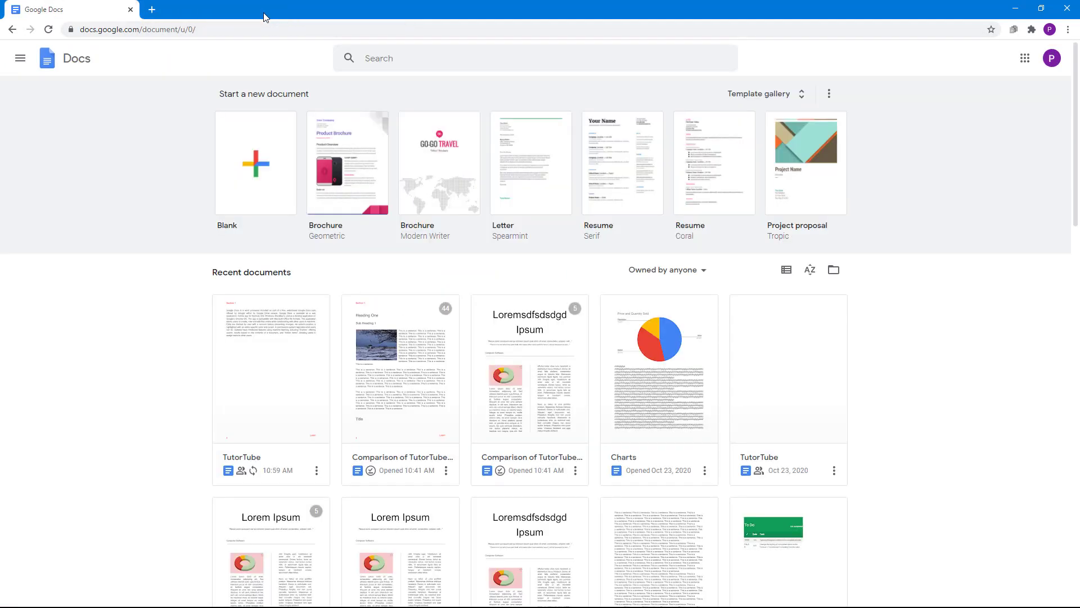
- Open Comparison of TutorTube and add a test line after a paragraph on page 3
{"action": "left_click", "coordinate": [410, 373]}
{"action": "scroll", "coordinate": [579, 369], "scroll_direction": "down", "scroll_amount": 15}
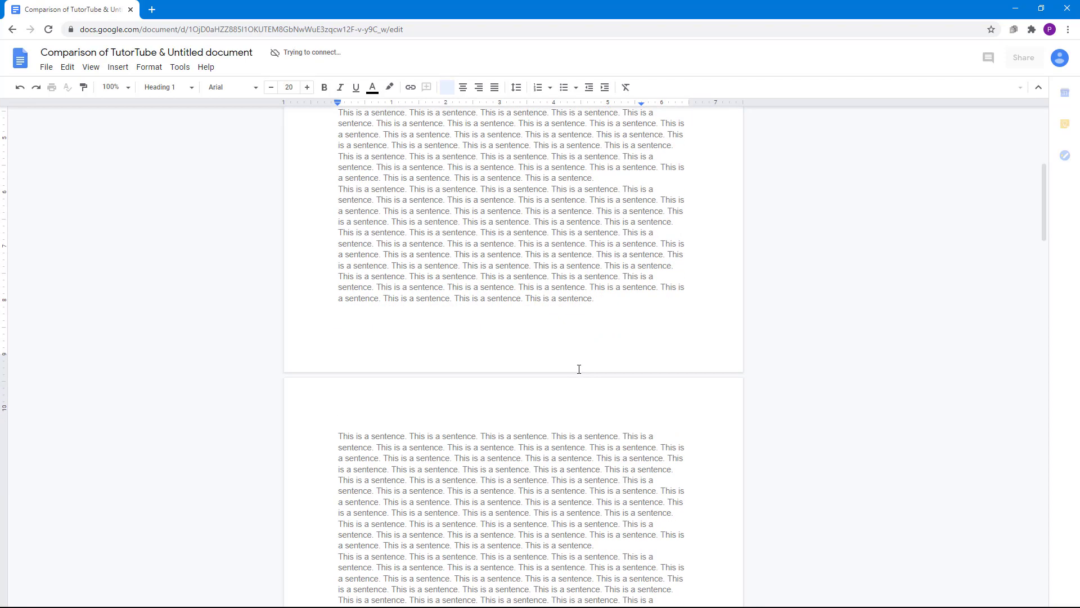
{"action": "scroll", "coordinate": [579, 369], "scroll_direction": "down", "scroll_amount": 8}
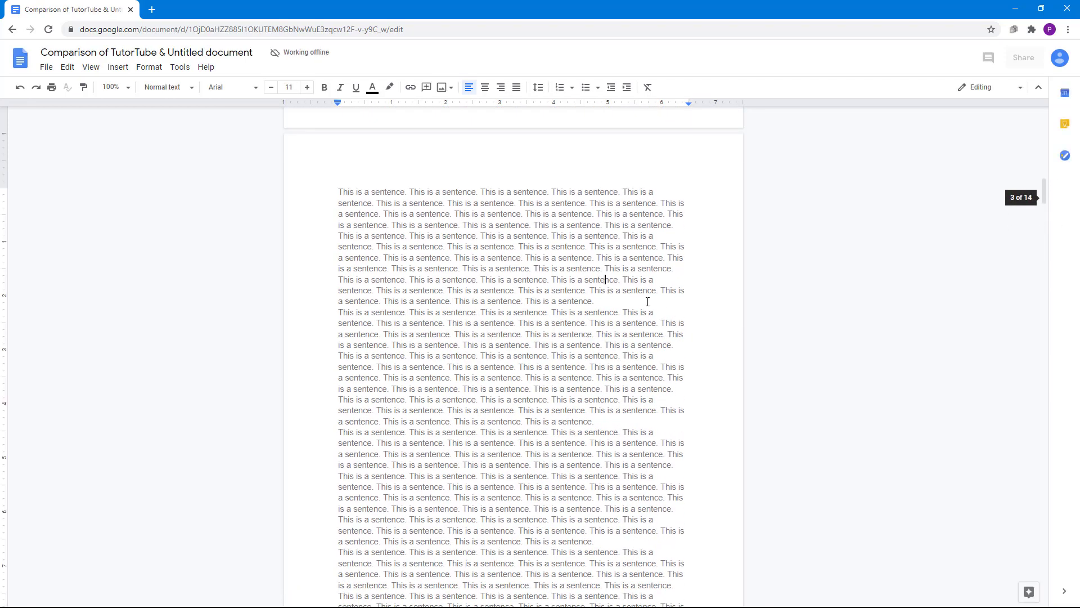
{"action": "left_click", "coordinate": [647, 302]}
{"action": "key", "text": "Return"}
{"action": "key", "text": "Return"}
{"action": "type", "text": "jhkhjkjhk"}
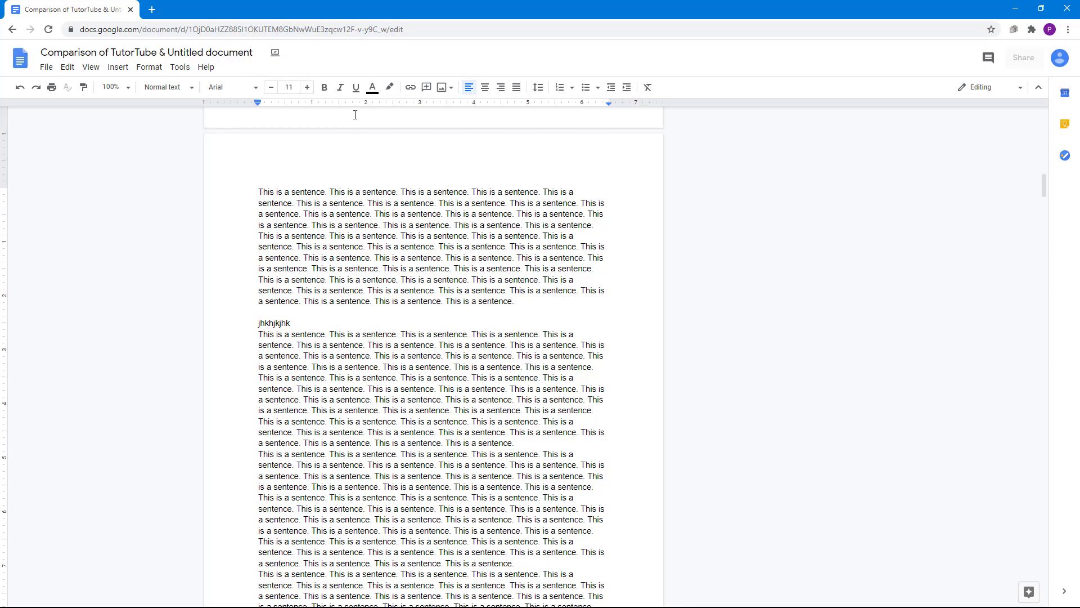
- Open Docs home in a new tab and briefly open the Oct 9 Untitled and Test documents
{"action": "left_click", "coordinate": [152, 10]}
{"action": "type", "text": "docs"}
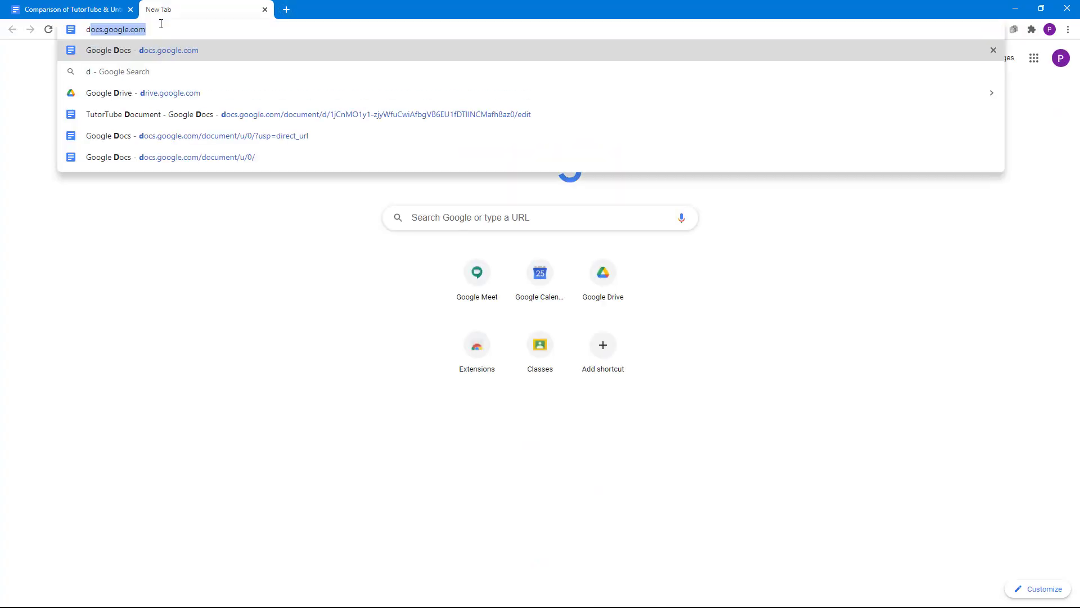
{"action": "key", "text": "Return"}
{"action": "scroll", "coordinate": [345, 265], "scroll_direction": "down", "scroll_amount": 9}
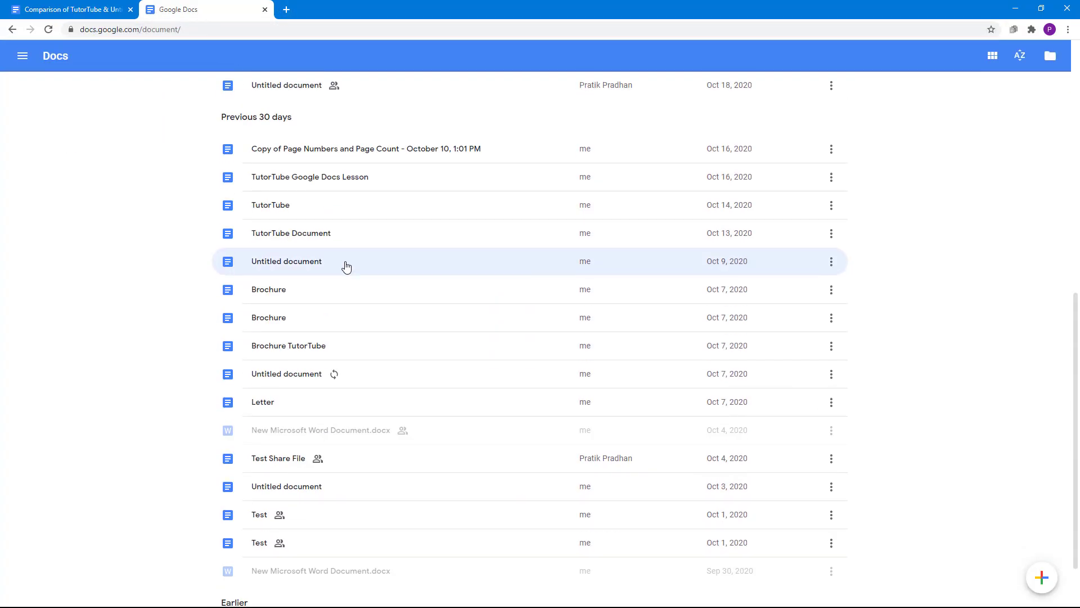
{"action": "left_click", "coordinate": [338, 259]}
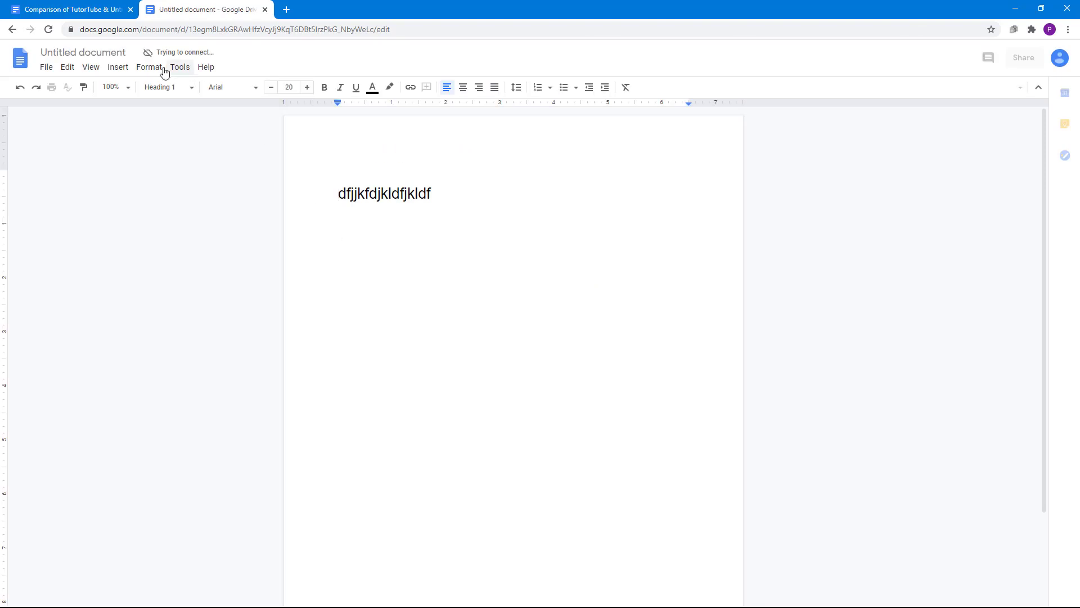
{"action": "left_click", "coordinate": [12, 30]}
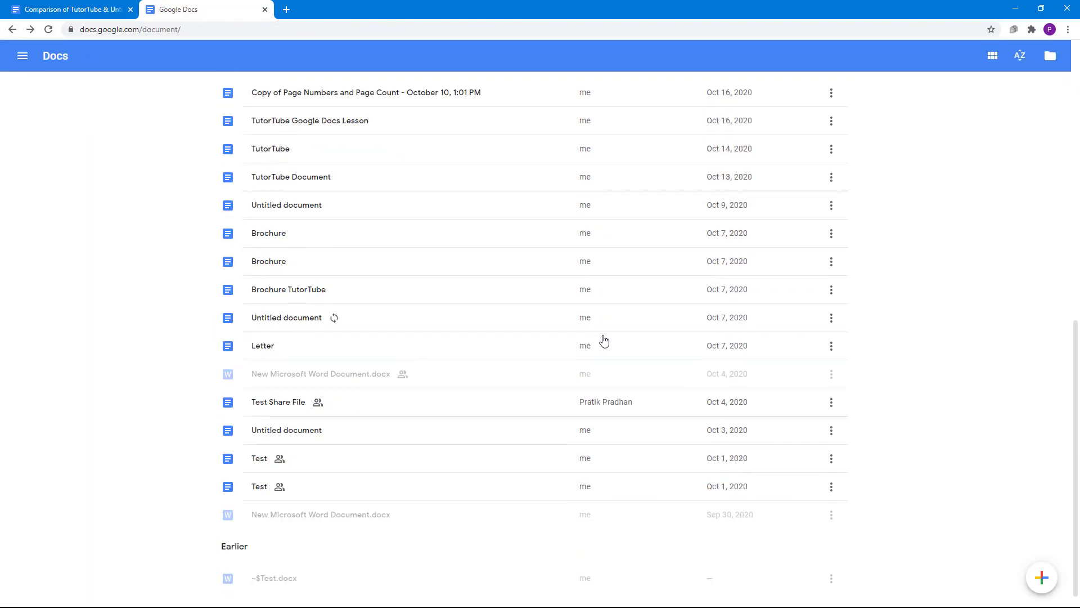
{"action": "left_click", "coordinate": [369, 472]}
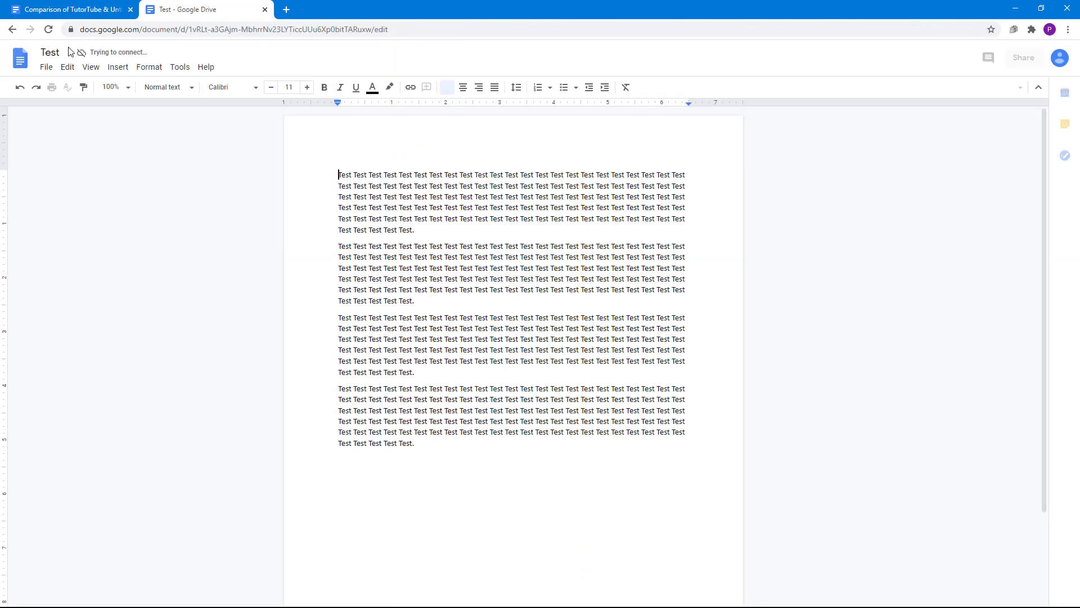
{"action": "left_click", "coordinate": [12, 29]}
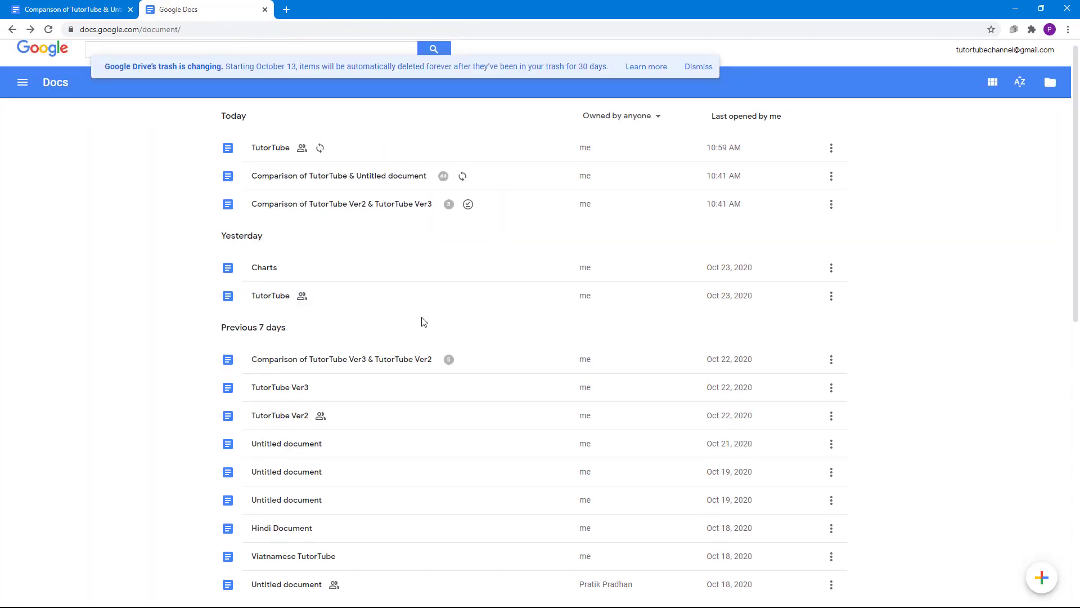
- Return to the document list and open the Hindi Document offline
{"action": "scroll", "coordinate": [339, 195], "scroll_direction": "up", "scroll_amount": 1}
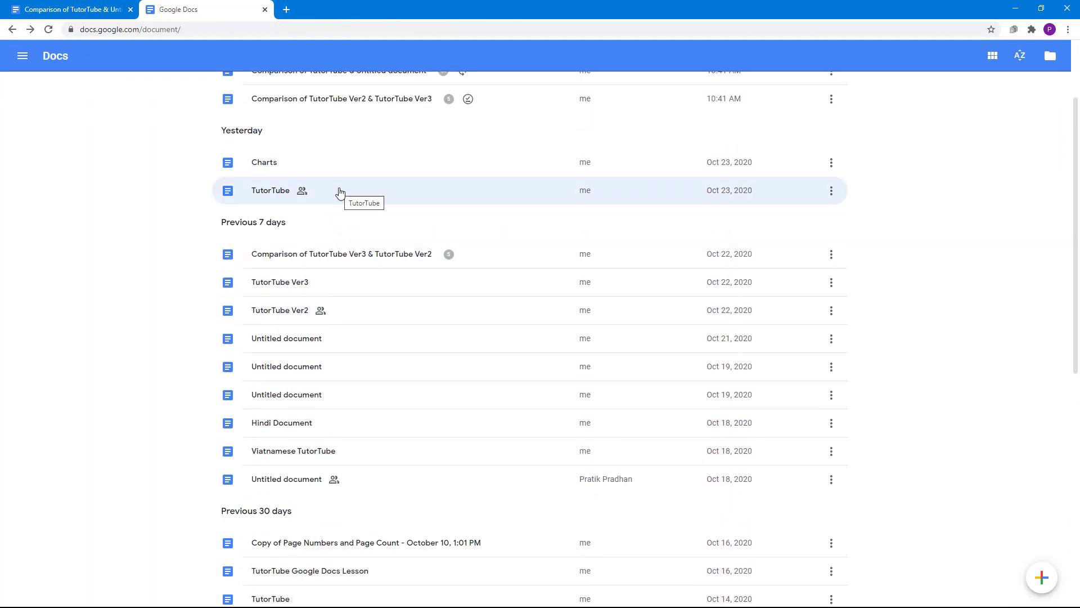
{"action": "scroll", "coordinate": [374, 310], "scroll_direction": "up", "scroll_amount": 3}
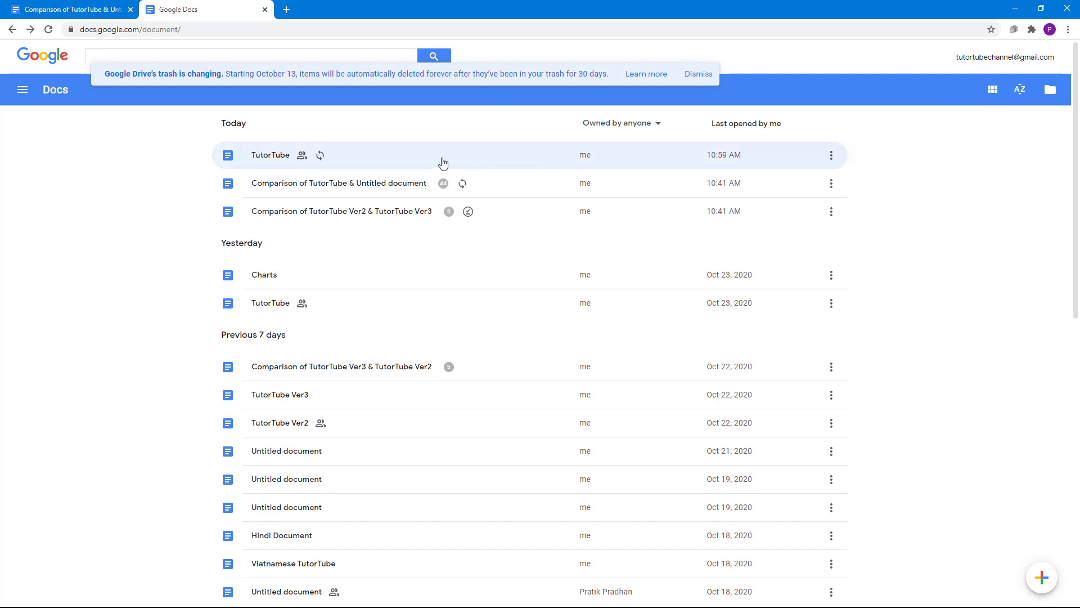
{"action": "left_click", "coordinate": [48, 92]}
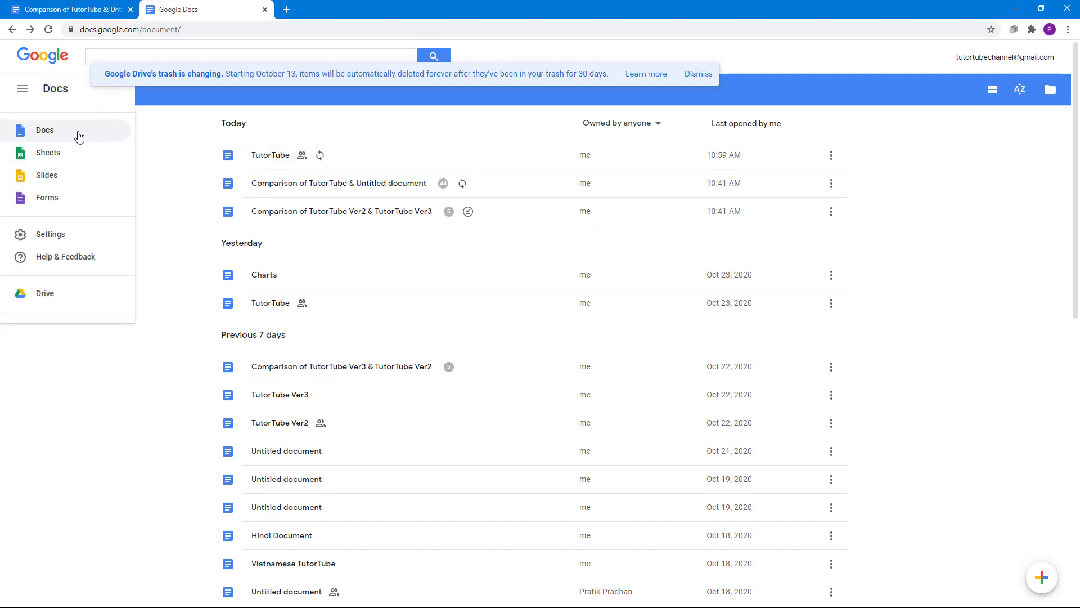
{"action": "left_click", "coordinate": [78, 137]}
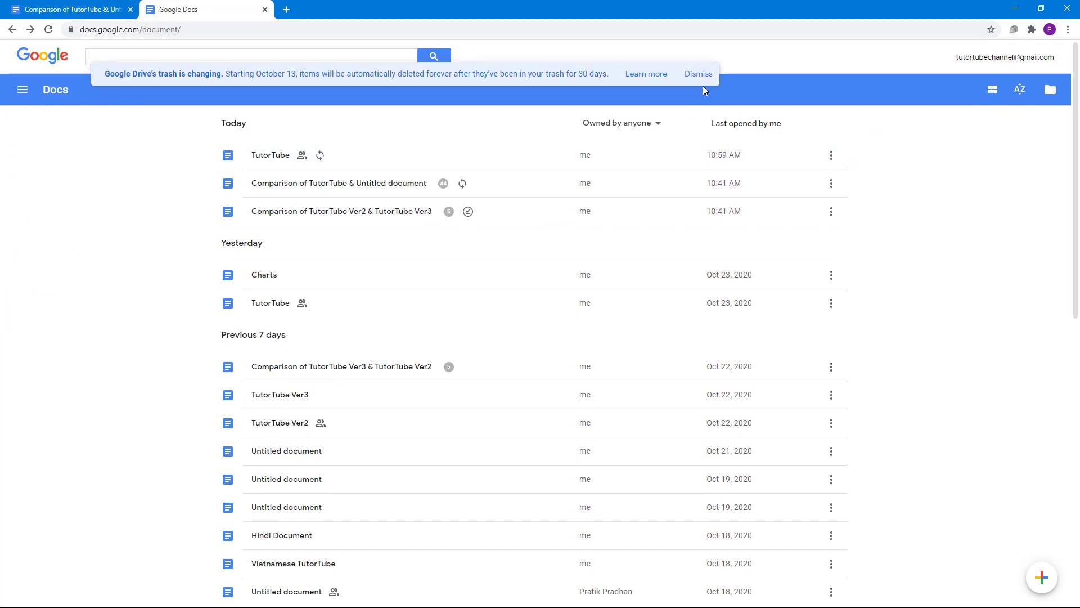
{"action": "scroll", "coordinate": [381, 257], "scroll_direction": "down", "scroll_amount": 6}
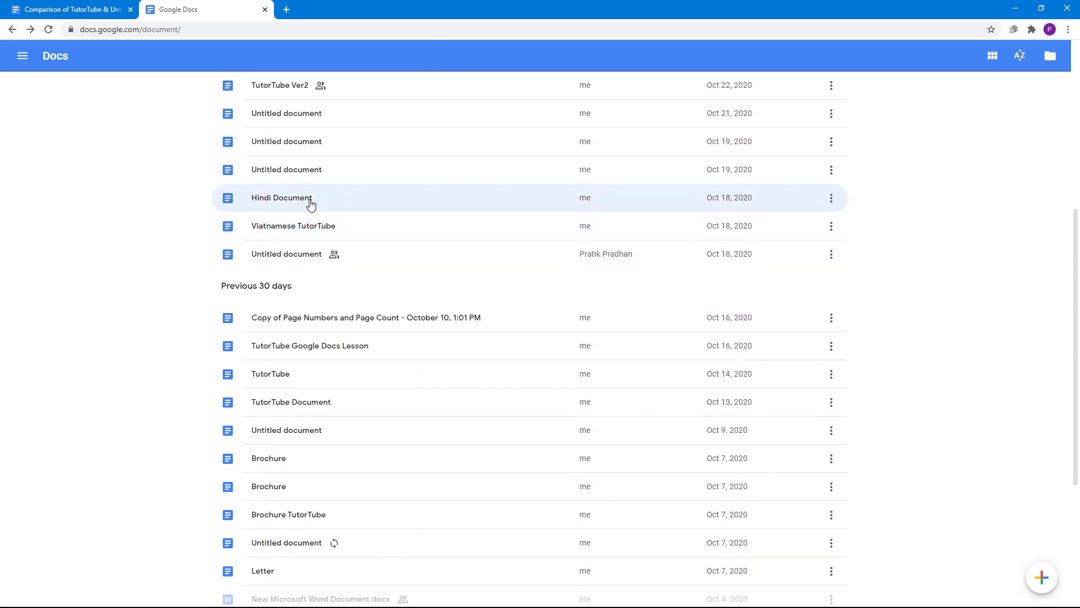
{"action": "left_click", "coordinate": [308, 200]}
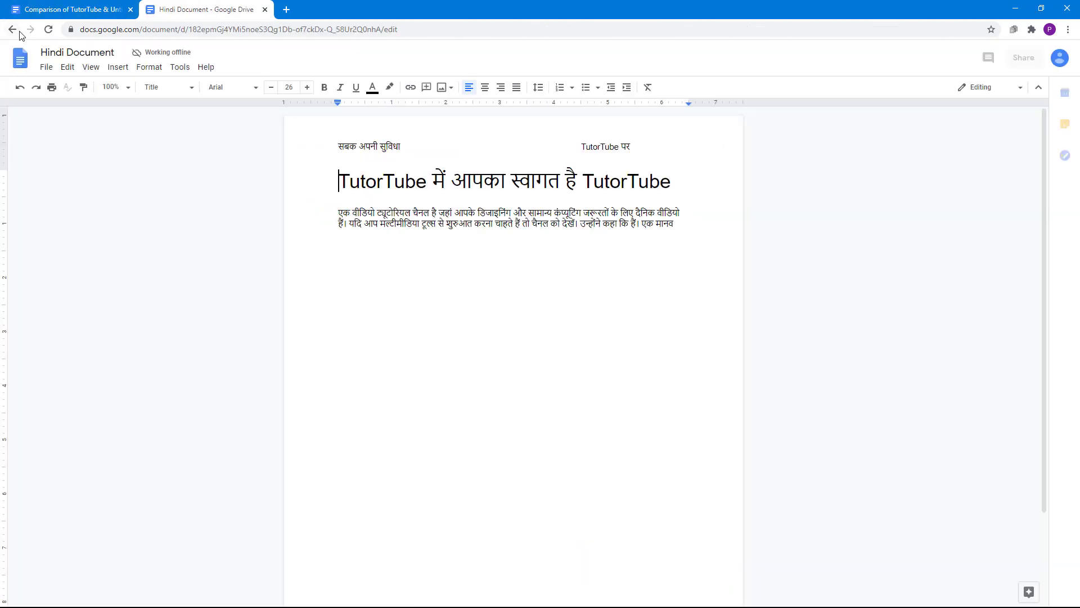
- Create a new blank document via File > New > Document, keeping the title Untitled document
{"action": "left_click", "coordinate": [47, 67]}
{"action": "mouse_move", "coordinate": [78, 117]}
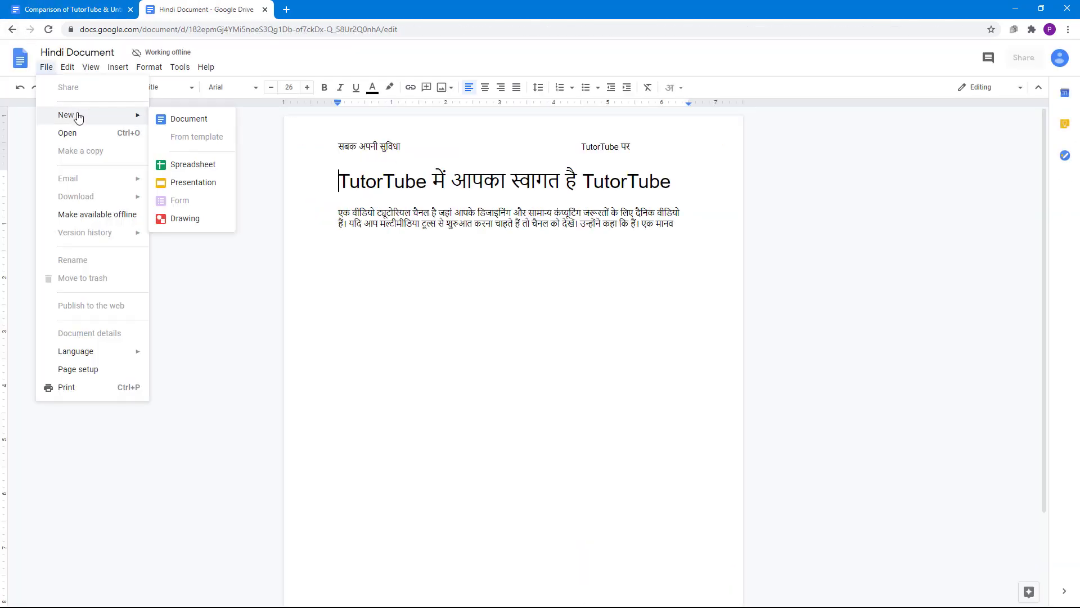
{"action": "left_click", "coordinate": [215, 119]}
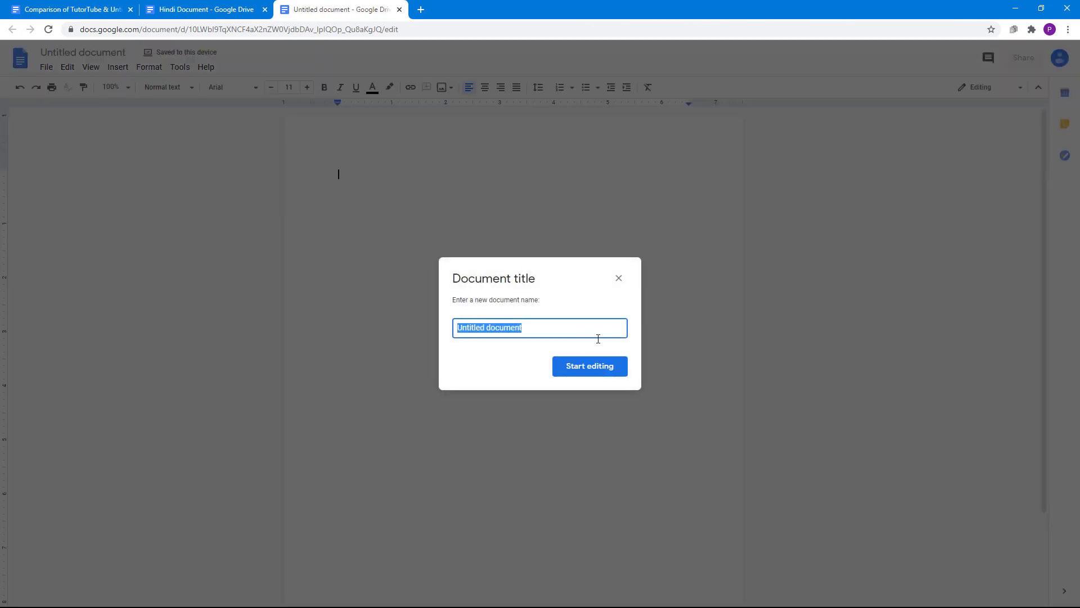
{"action": "left_click", "coordinate": [588, 371]}
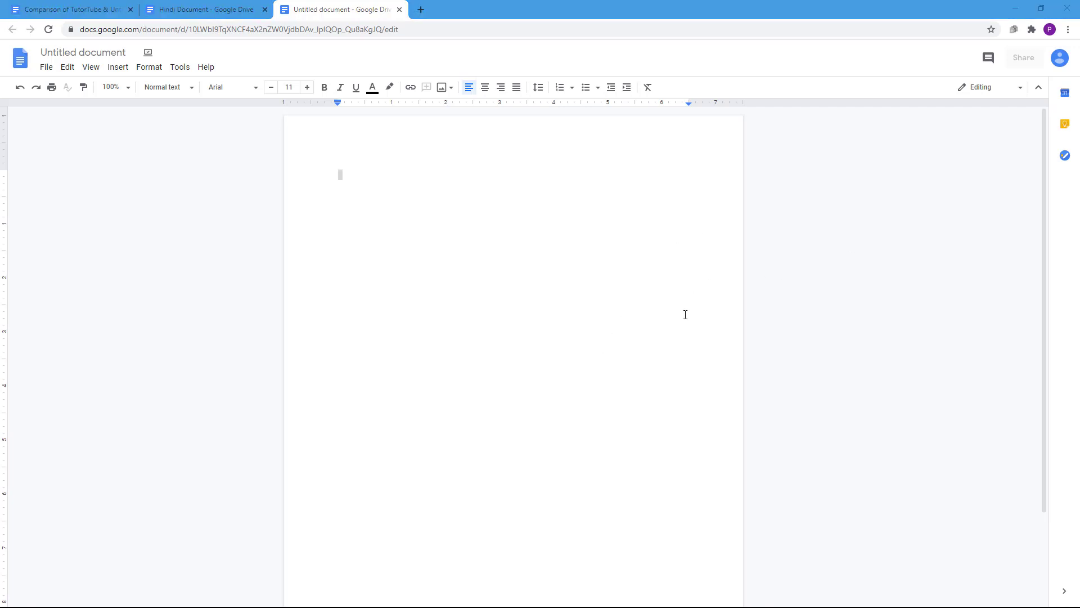
- Run a test Google search 'fghgfhgf' in a new tab, then close it and return to the Hindi Document
{"action": "left_click", "coordinate": [589, 291]}
{"action": "left_click", "coordinate": [207, 9]}
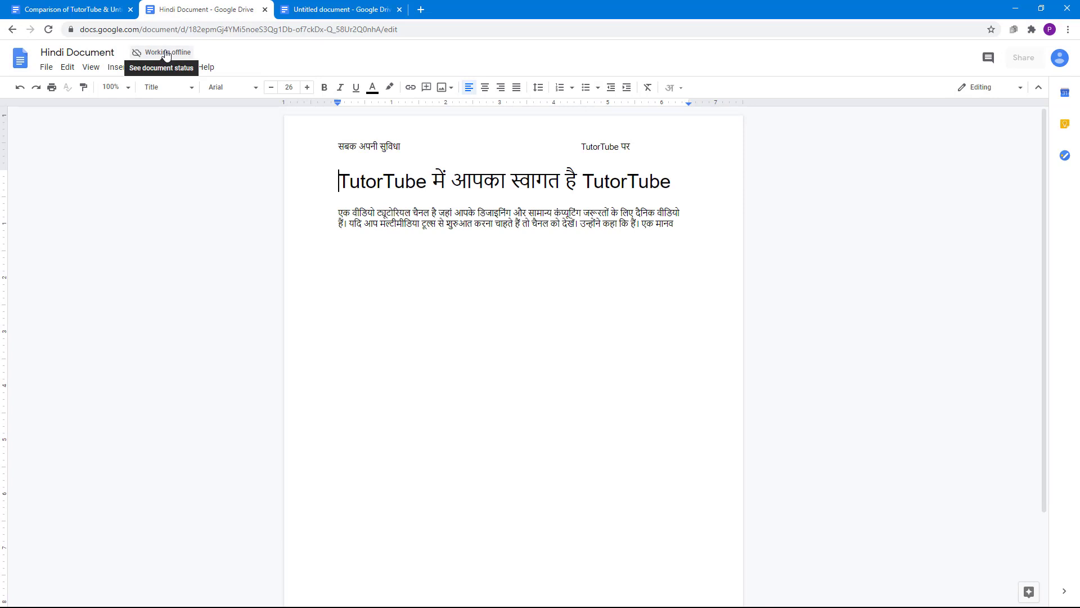
{"action": "left_click", "coordinate": [420, 10]}
{"action": "type", "text": "goo"}
{"action": "key", "text": "Return"}
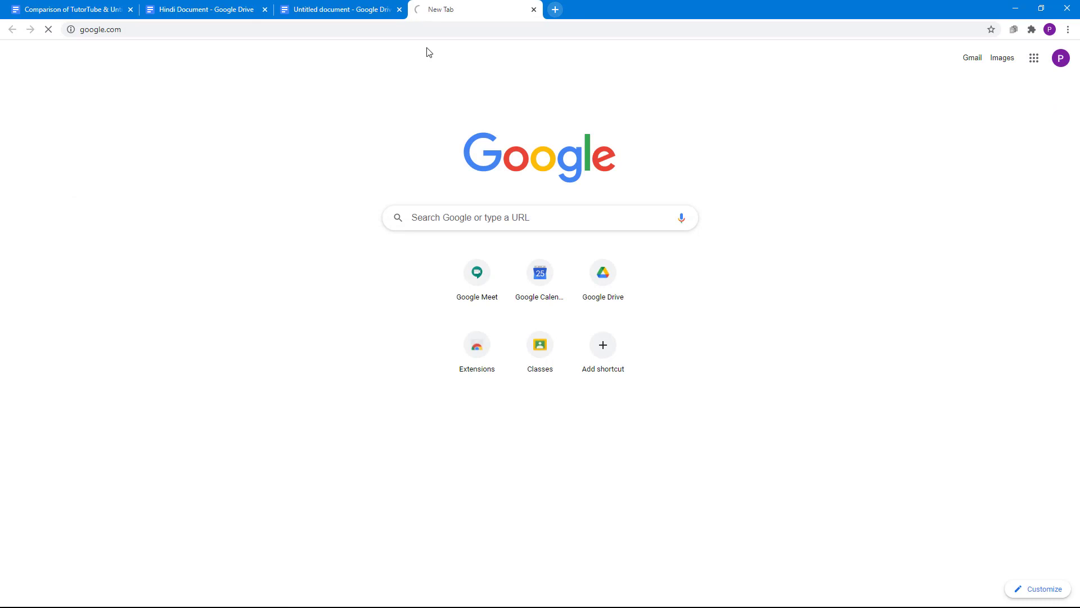
{"action": "left_click", "coordinate": [471, 223]}
{"action": "type", "text": "fghgfhgf"}
{"action": "key", "text": "Return"}
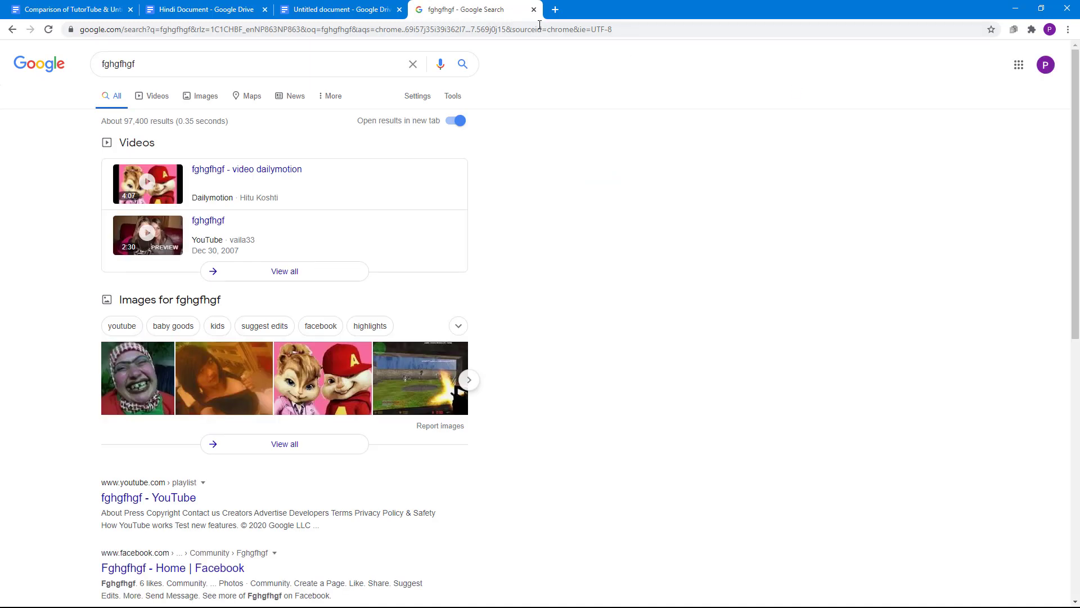
{"action": "key", "text": "ctrl+2"}
{"action": "left_click", "coordinate": [507, 9]}
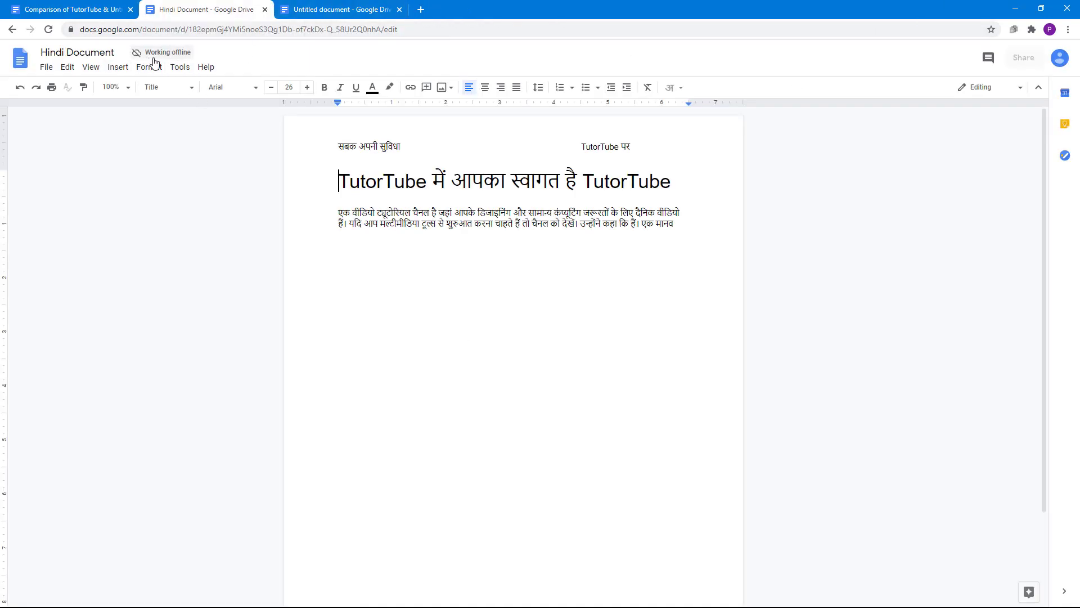
- Check the Hindi Document's Saved to Drive status, then view the Comparison and Untitled documents
{"action": "left_click", "coordinate": [510, 225]}
{"action": "mouse_move", "coordinate": [161, 52]}
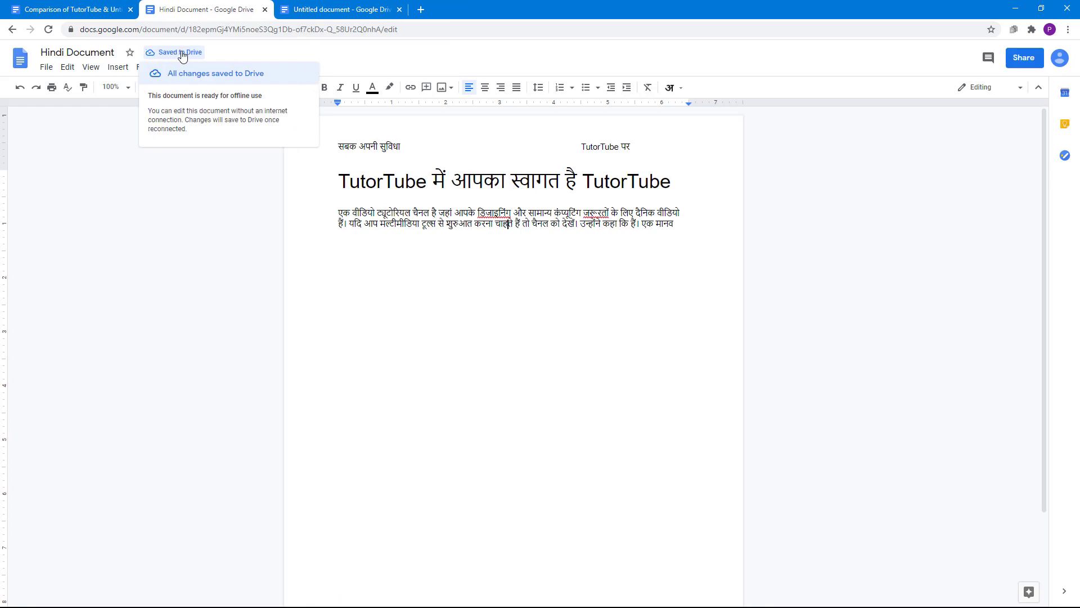
{"action": "left_click", "coordinate": [379, 235]}
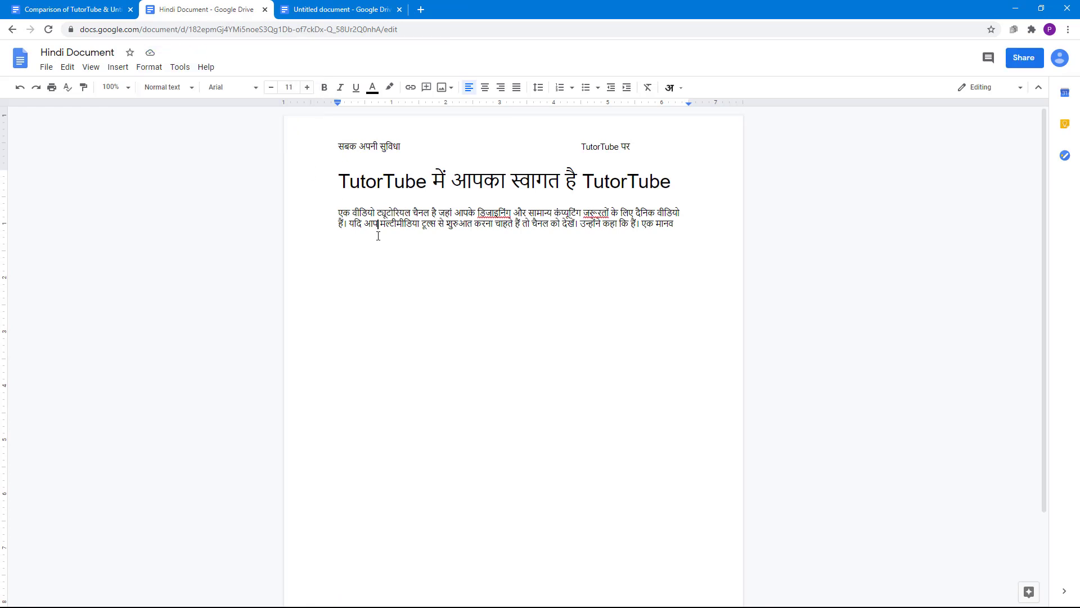
{"action": "left_click", "coordinate": [88, 9]}
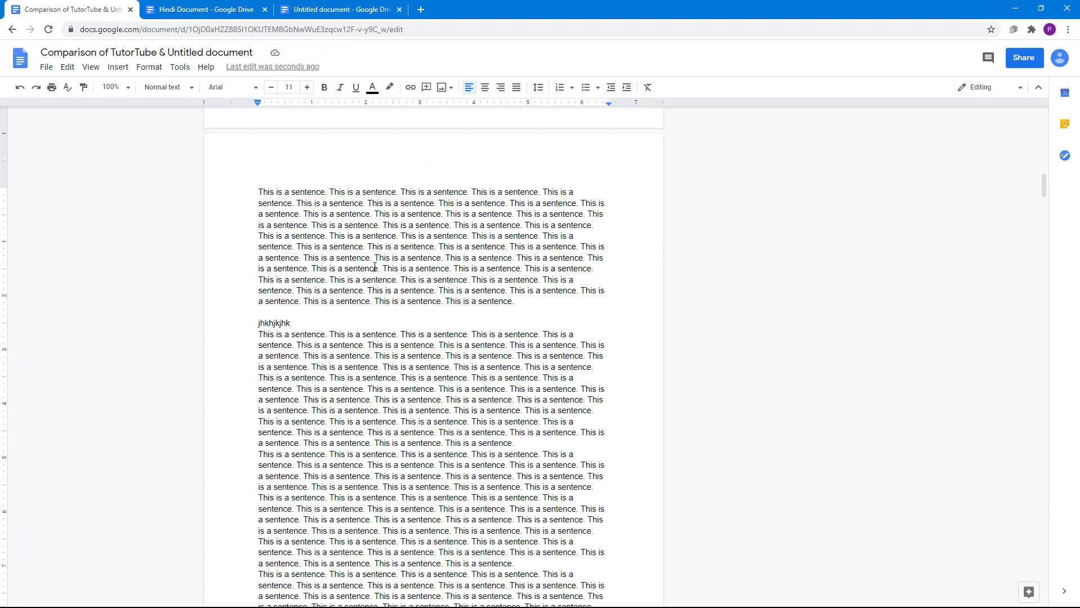
{"action": "left_click", "coordinate": [350, 11]}
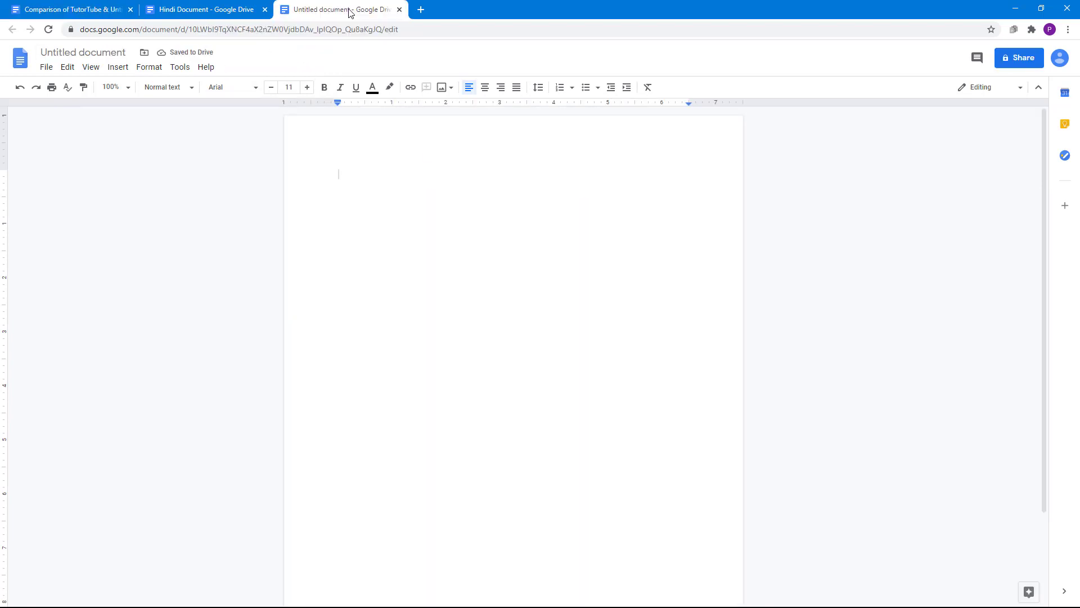